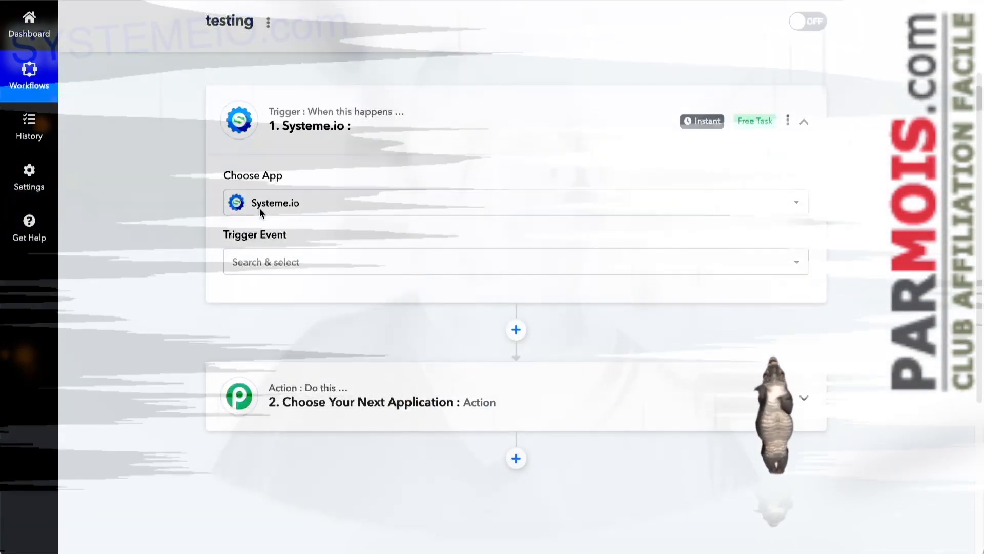
Step: Set the Systeme.io trigger event to Contact Just Subscribed To a Form
left_click(284, 261)
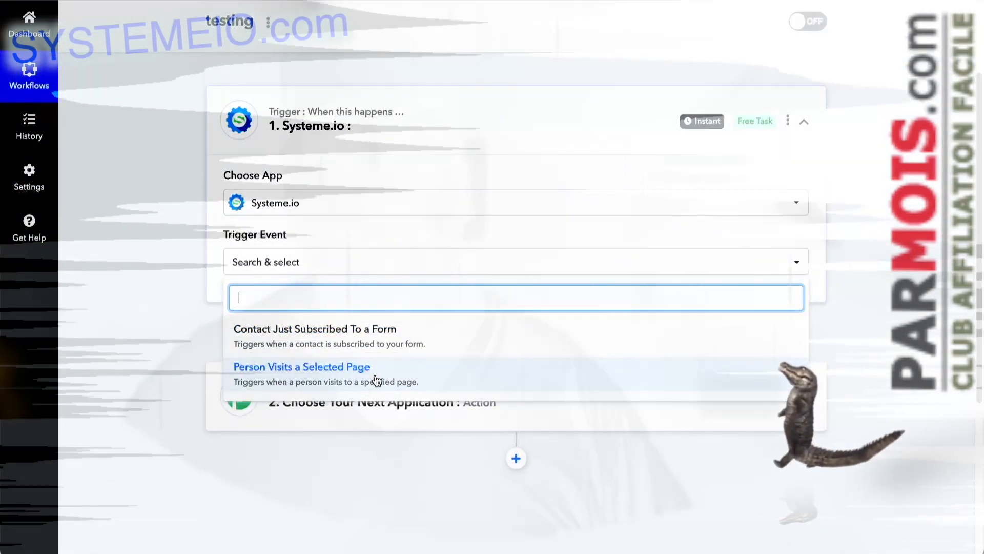
left_click(374, 337)
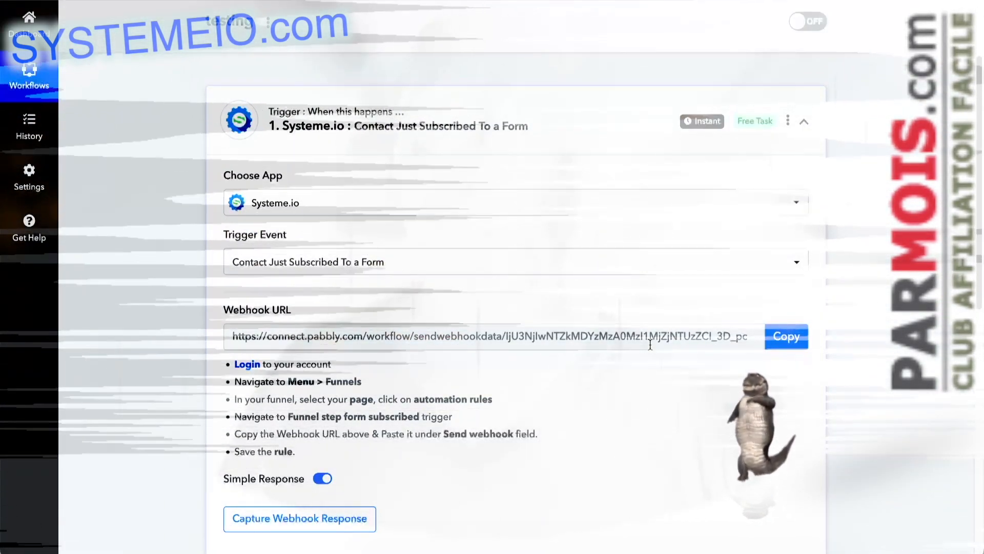
left_click(346, 263)
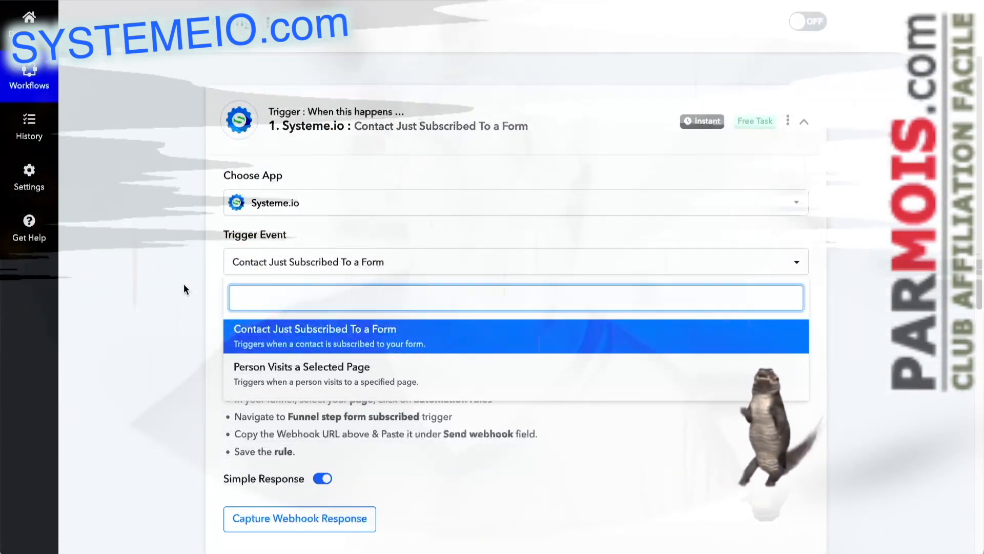
left_click(184, 285)
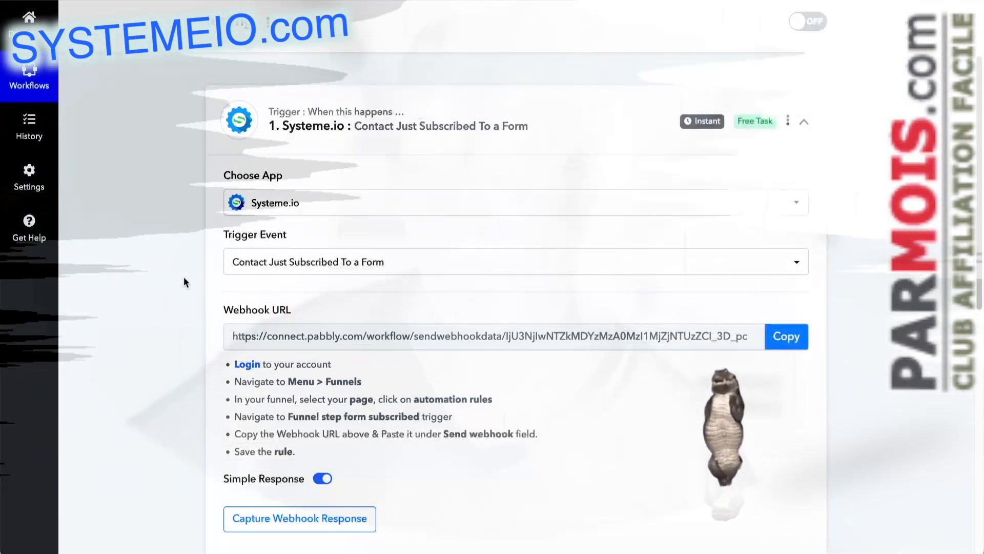
Step: Expand the workflow's second step and search its action apps for "syst"
scroll(185, 285, "down", 4)
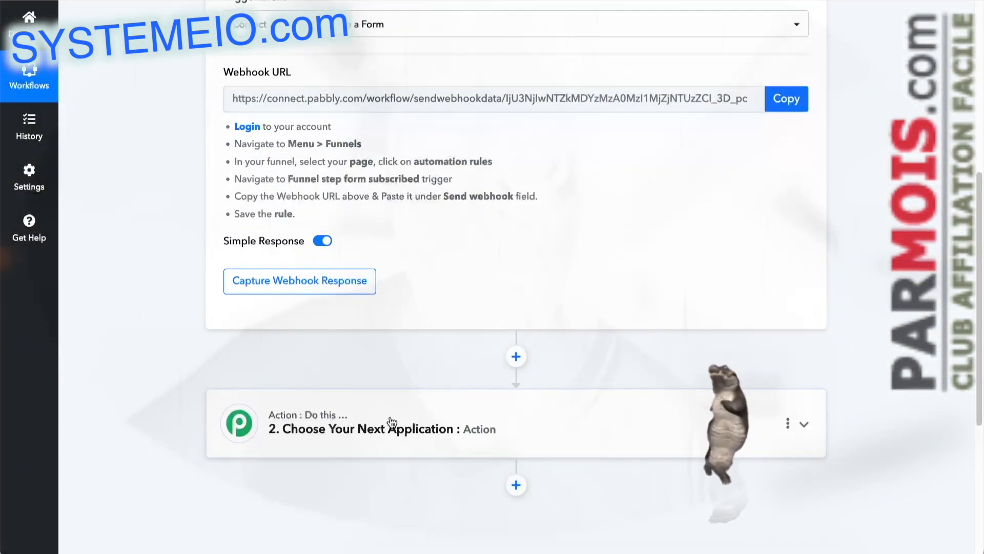
left_click(387, 425)
scroll(221, 349, "down", 2)
left_click(288, 323)
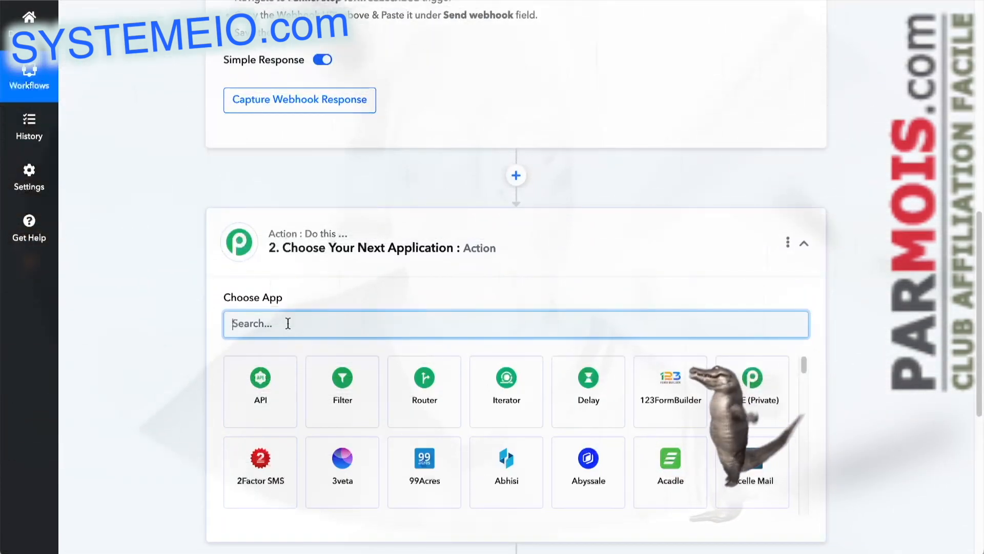
type("syst")
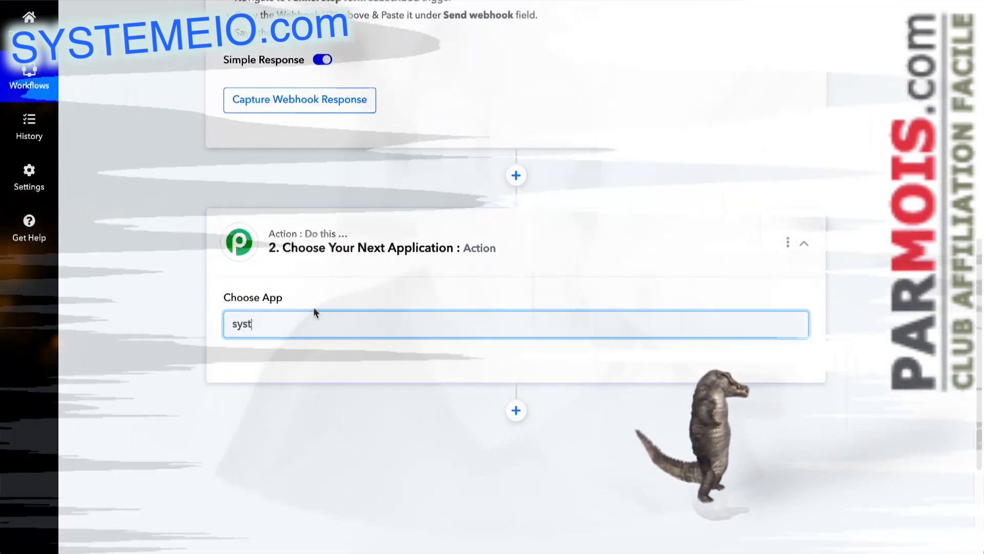
Step: Review the Systeme.io trigger's event options and its webhook setup instructions
scroll(168, 233, "up", 3)
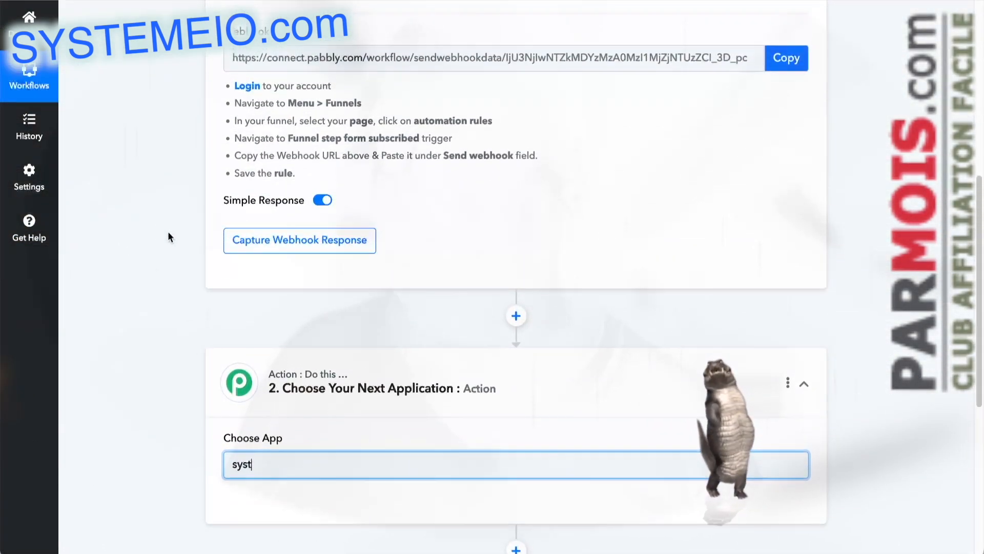
scroll(167, 232, "up", 4)
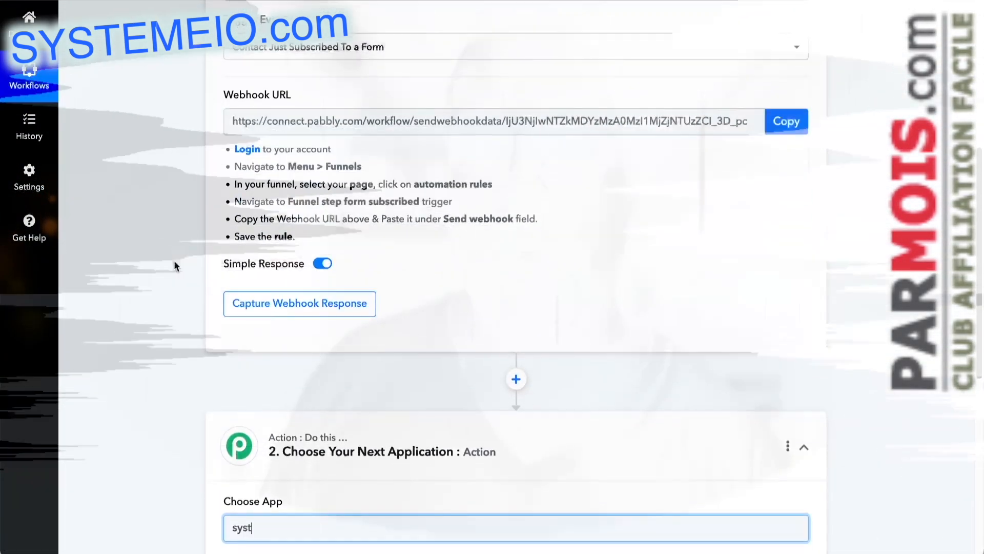
scroll(175, 265, "down", 4)
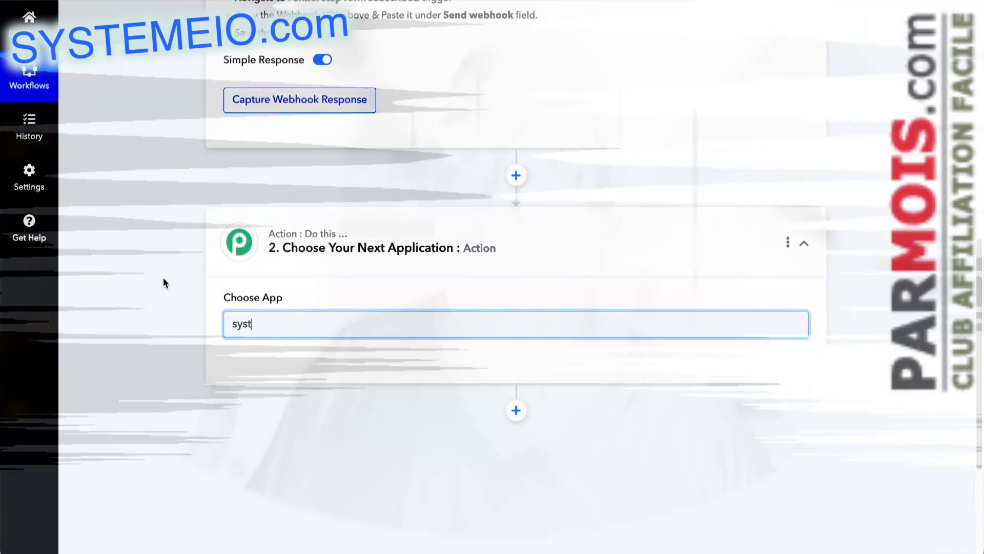
scroll(159, 186, "up", 5)
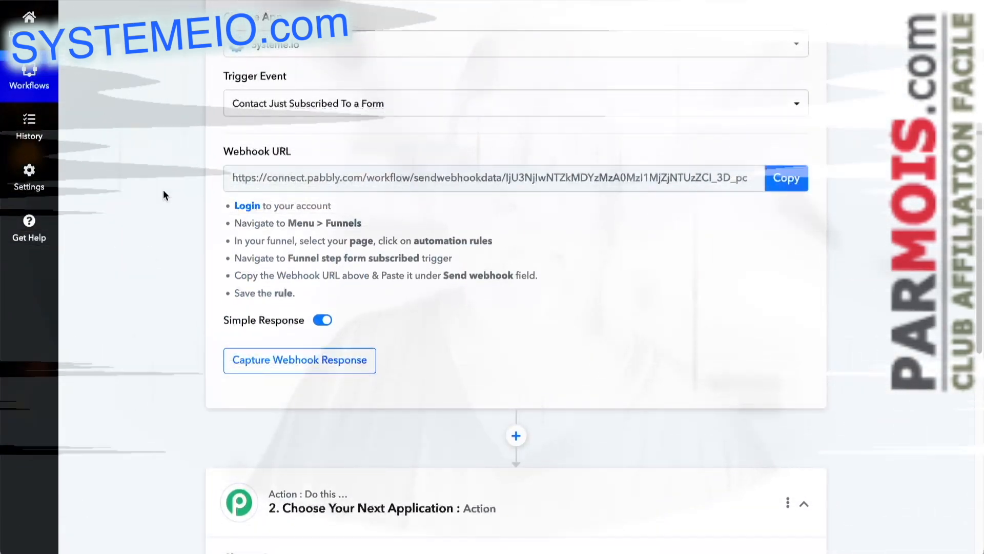
scroll(163, 189, "up", 1)
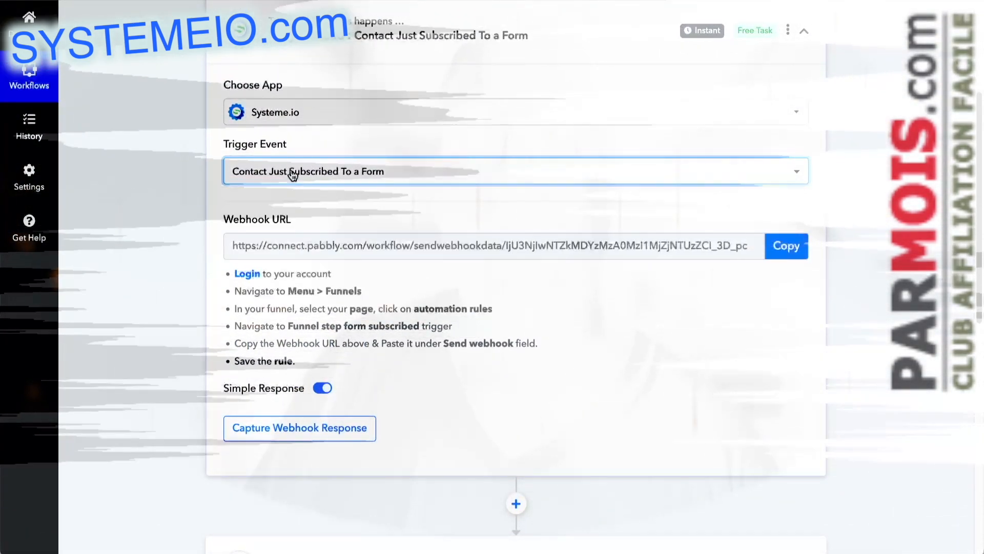
left_click(293, 172)
left_click(274, 254)
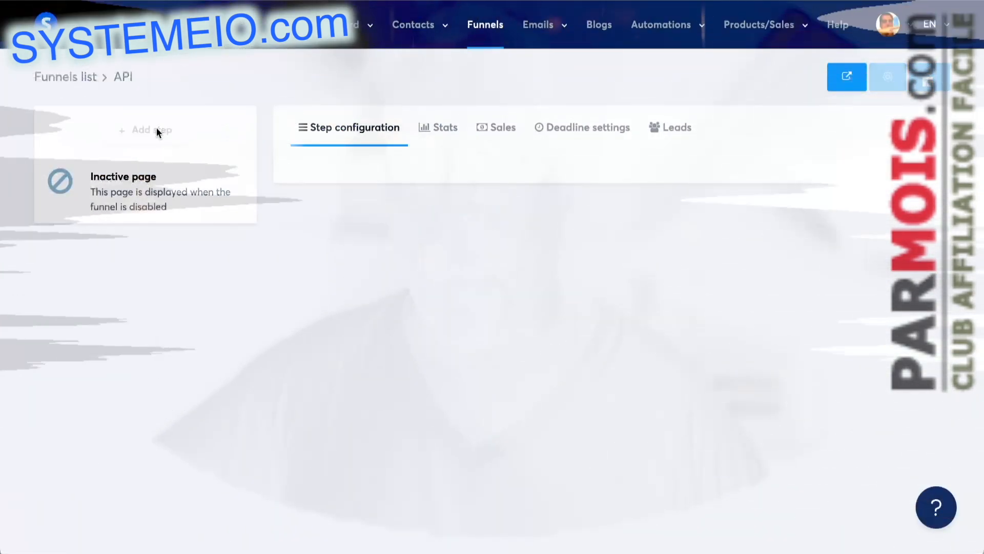
Step: In Systeme.io, add a step named "test" of type Inline form to the API funnel
left_click(156, 129)
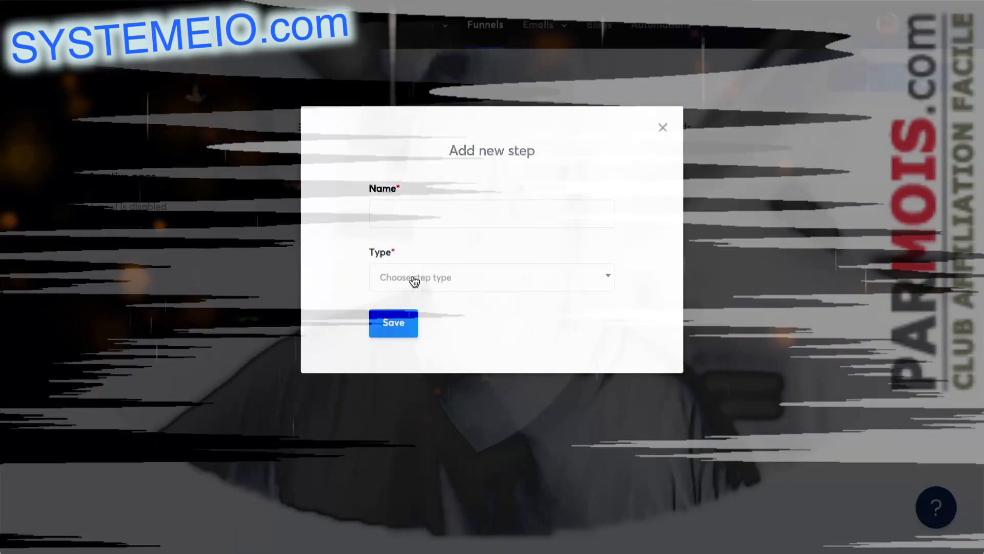
left_click(416, 279)
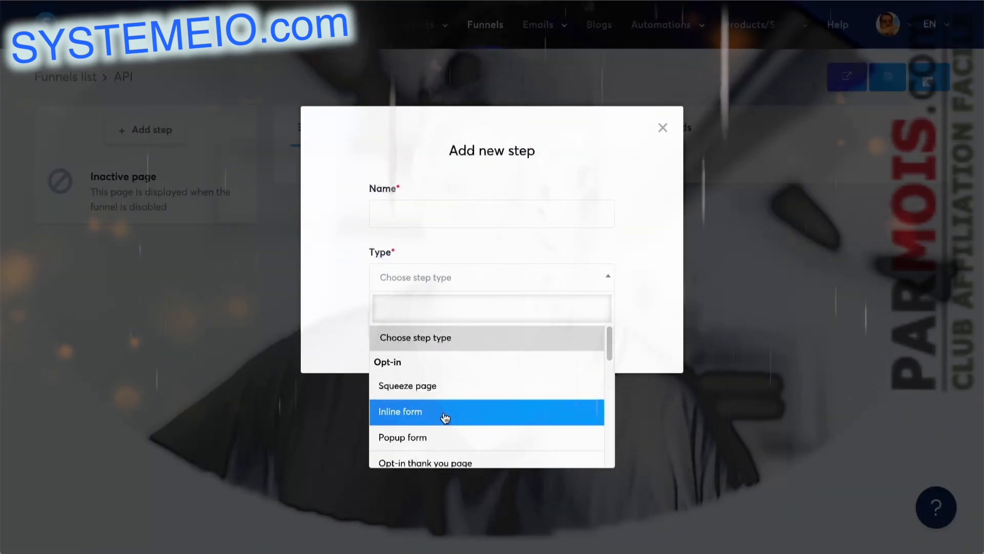
left_click(440, 415)
left_click(434, 281)
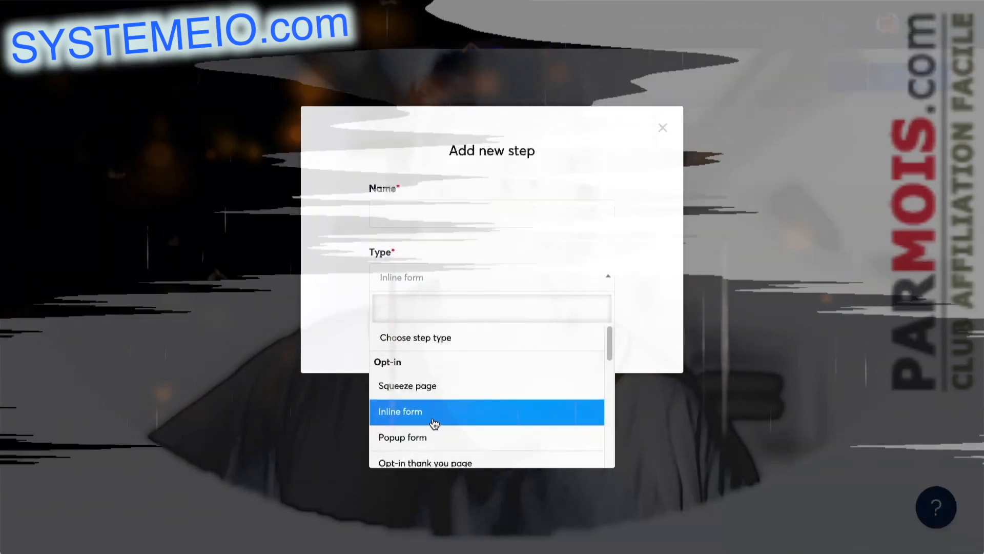
left_click(436, 416)
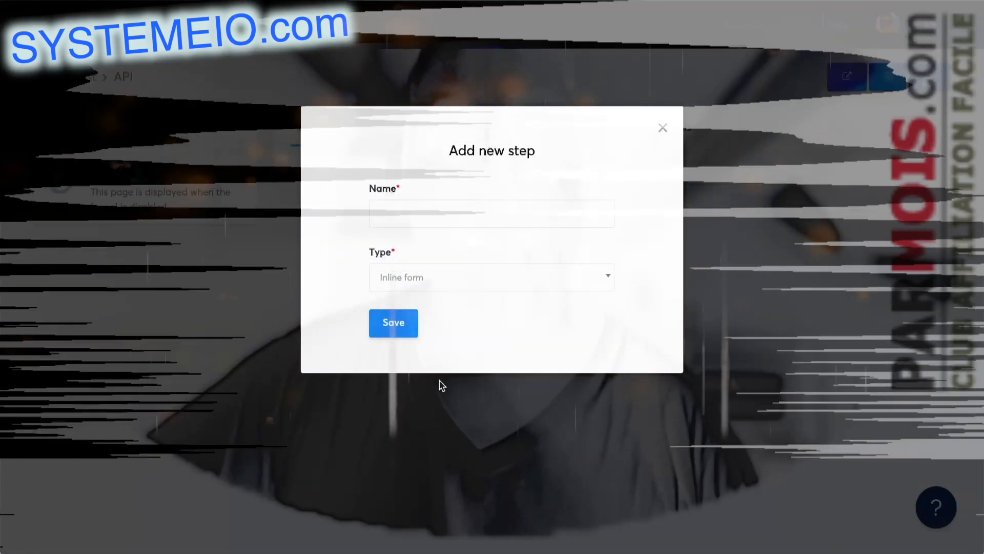
left_click(428, 213)
type("test")
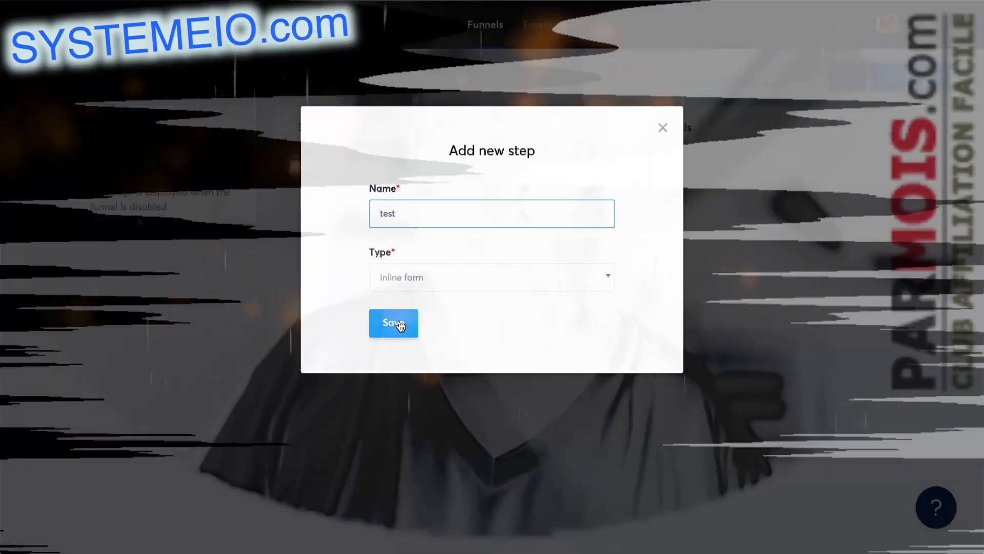
left_click(393, 323)
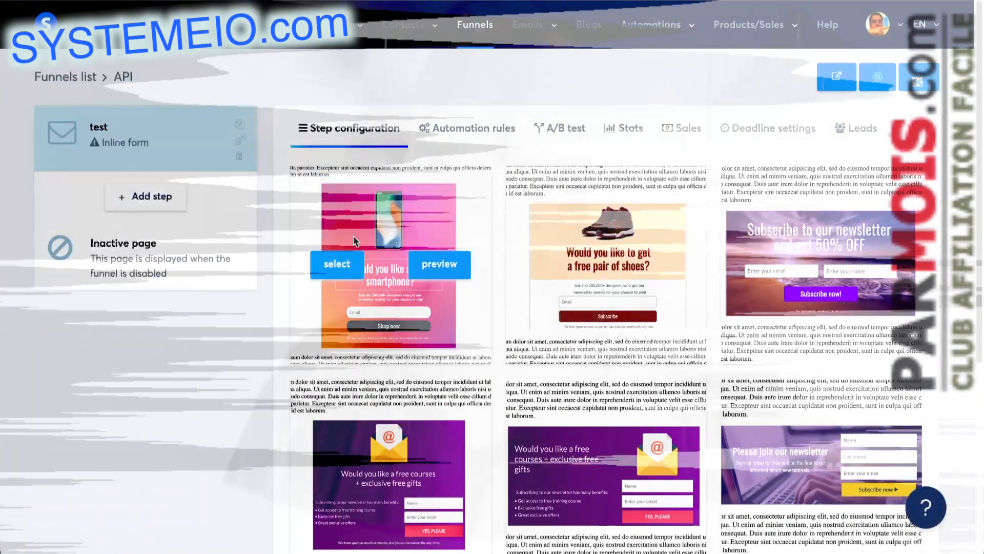
Step: Apply the free smartphone template to the test step and open the page in the editor
mouse_move(386, 269)
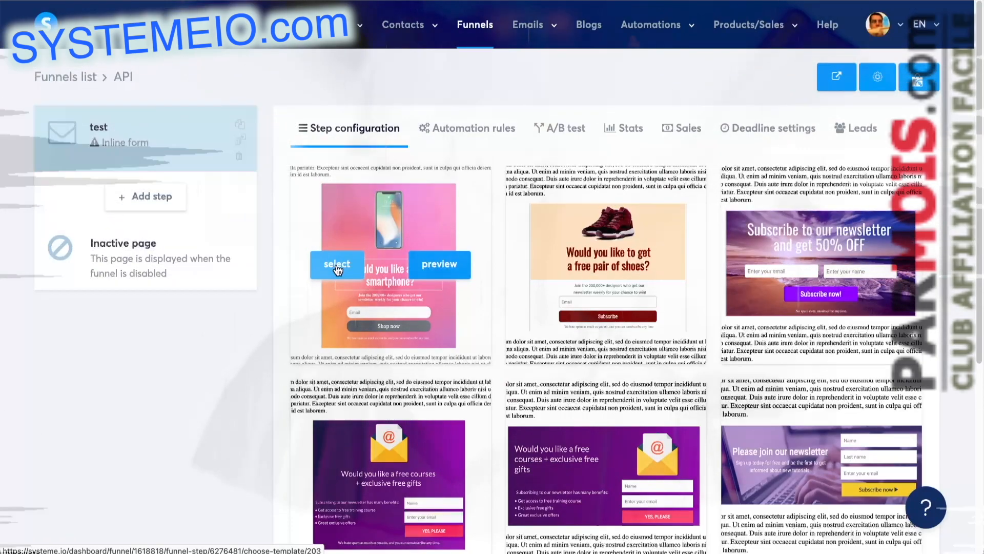
left_click(337, 266)
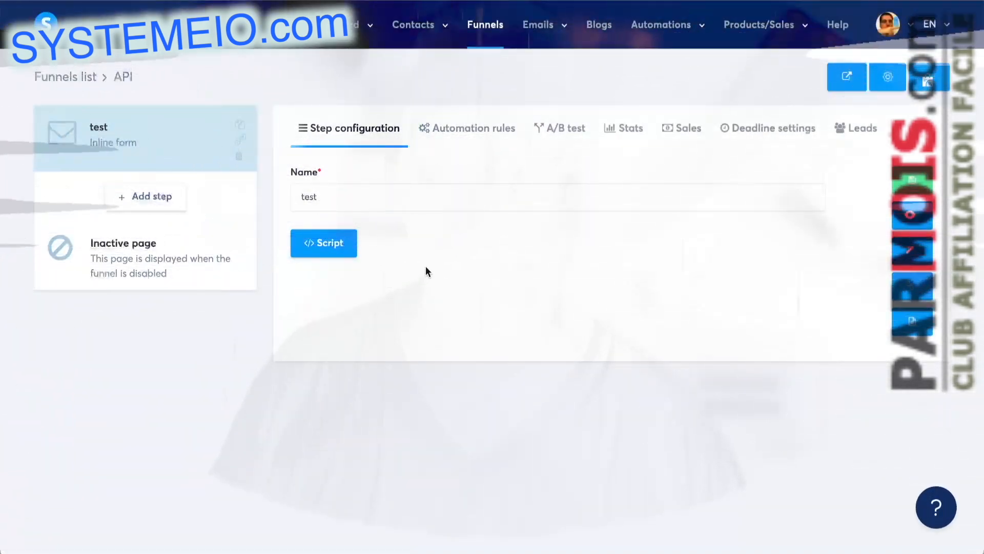
left_click(910, 251)
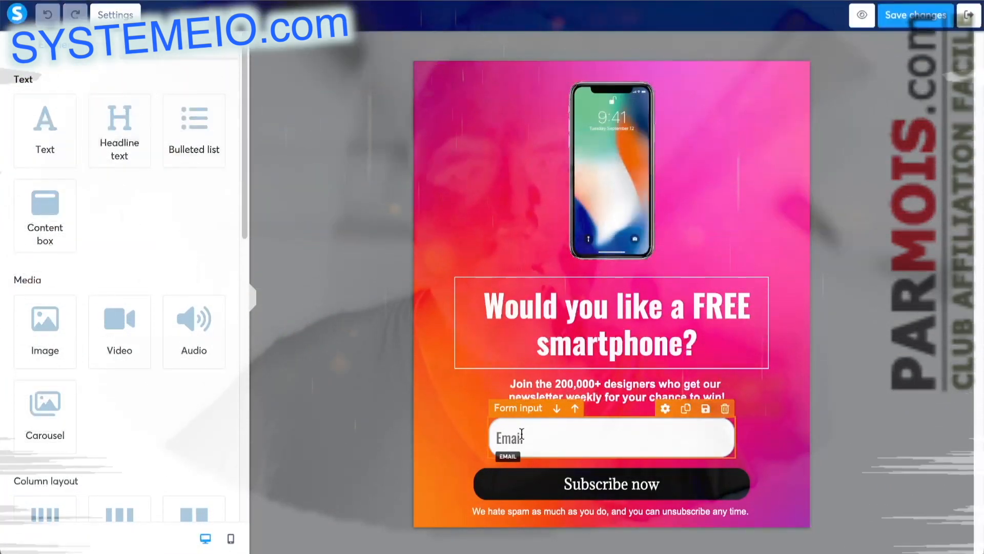
Step: Add a form input between the Email field and the Subscribe now button
scroll(194, 295, "down", 3)
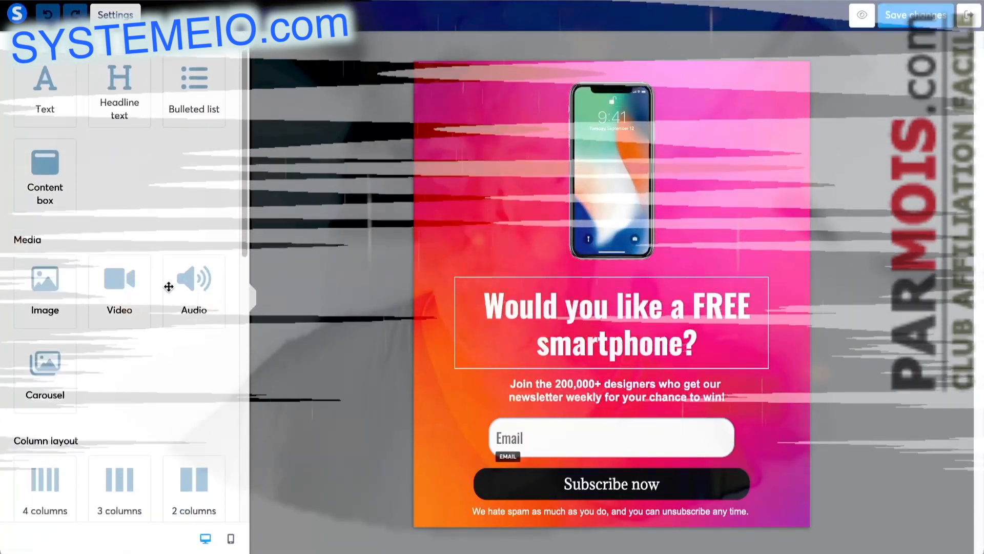
scroll(171, 280, "down", 6)
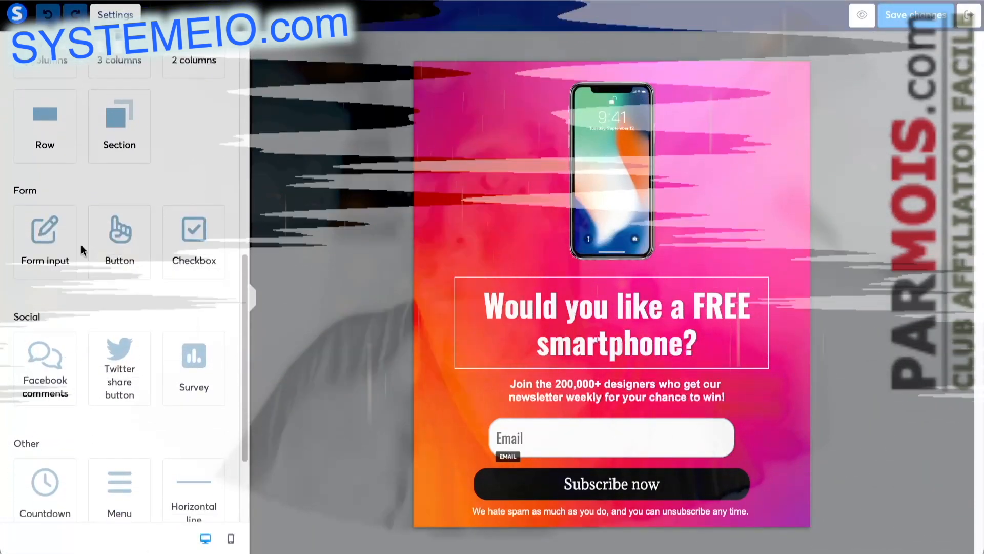
left_click_drag(72, 244, 580, 466)
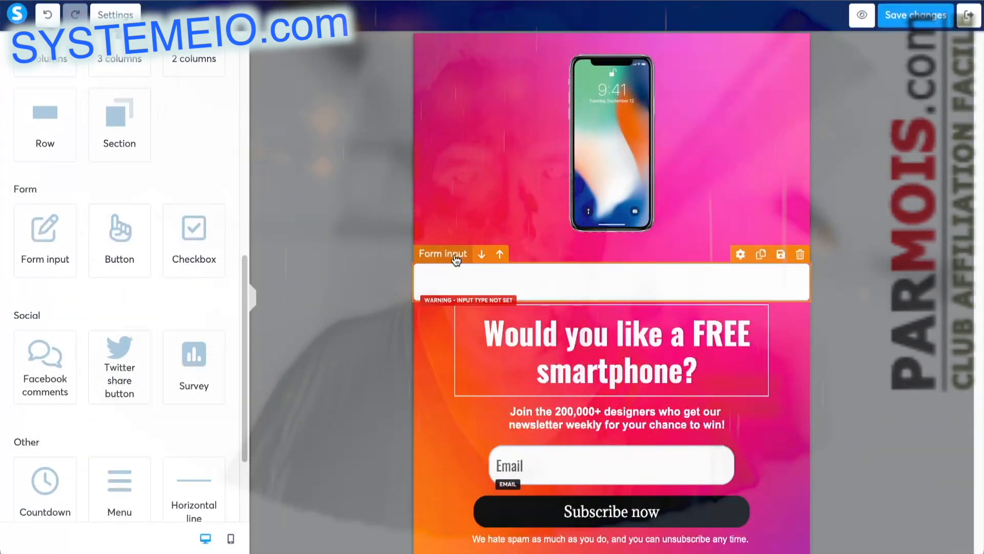
left_click_drag(455, 255, 496, 447)
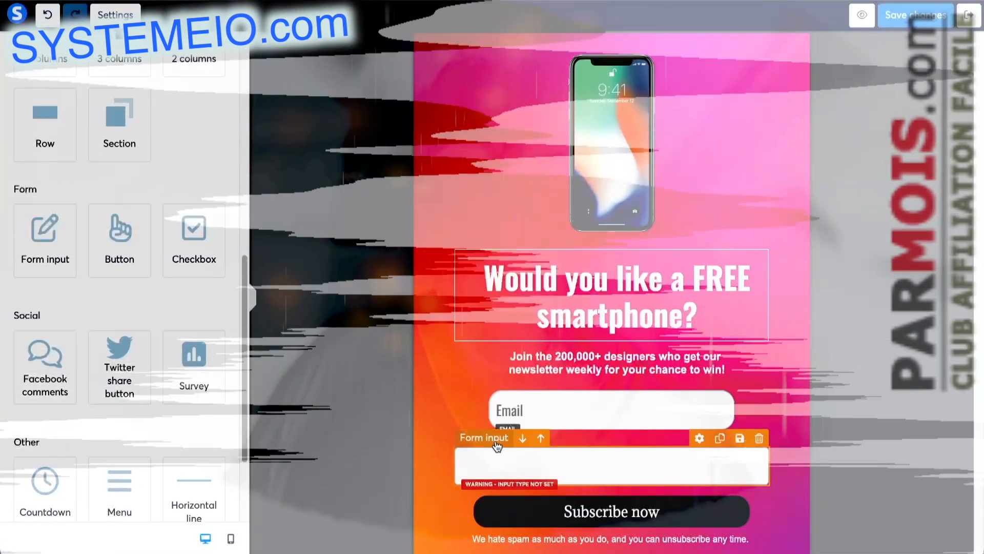
Step: Set the new form input's type to Phone number, save the form page and leave the editor
left_click(496, 445)
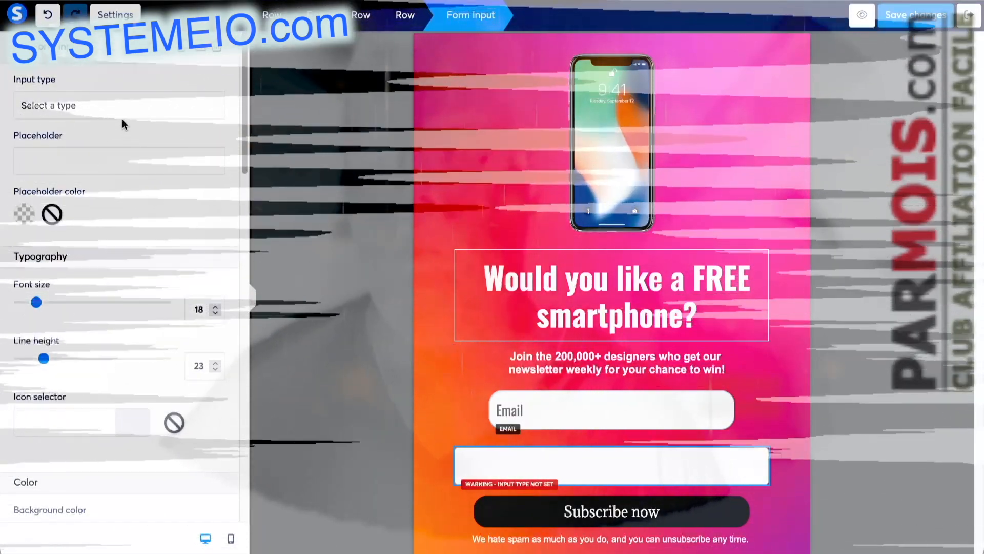
left_click(122, 120)
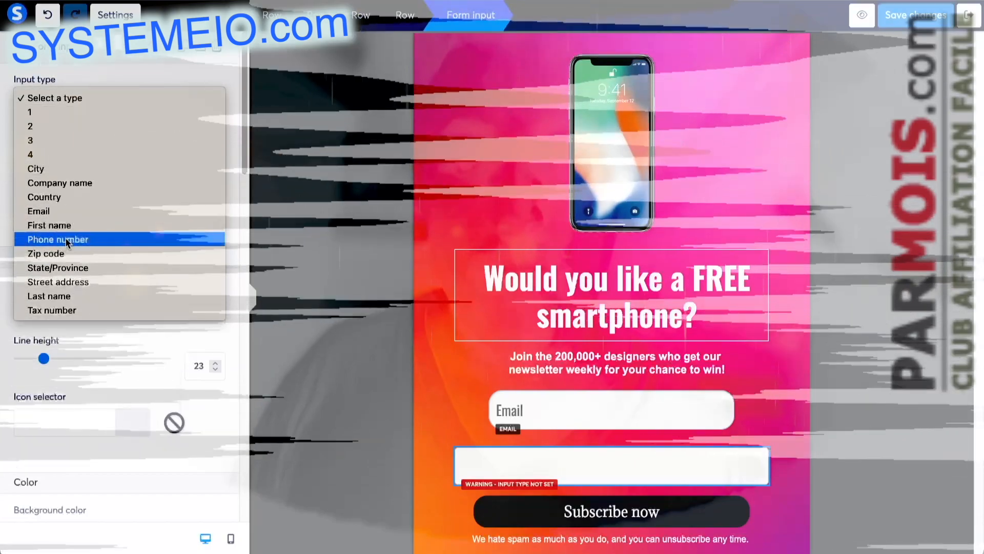
left_click(84, 240)
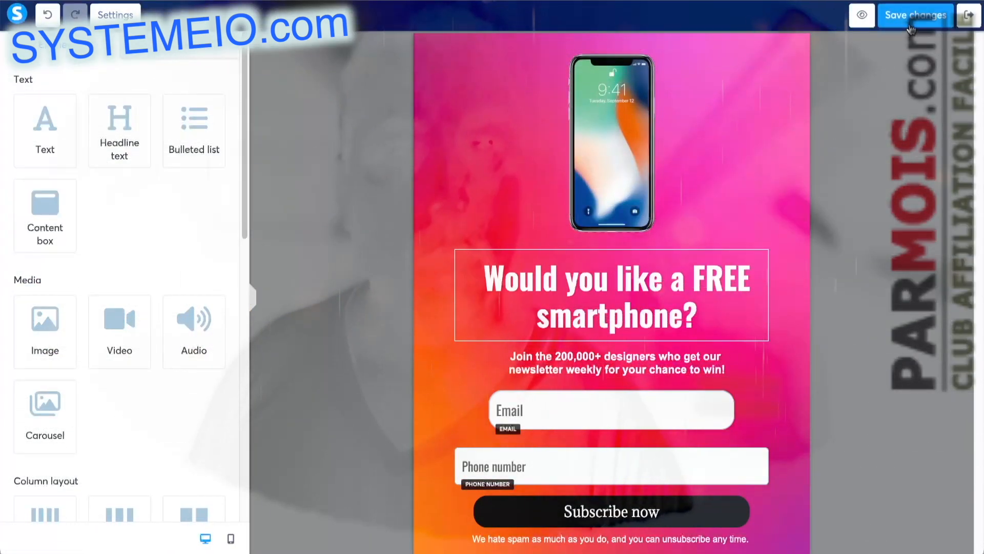
left_click(913, 20)
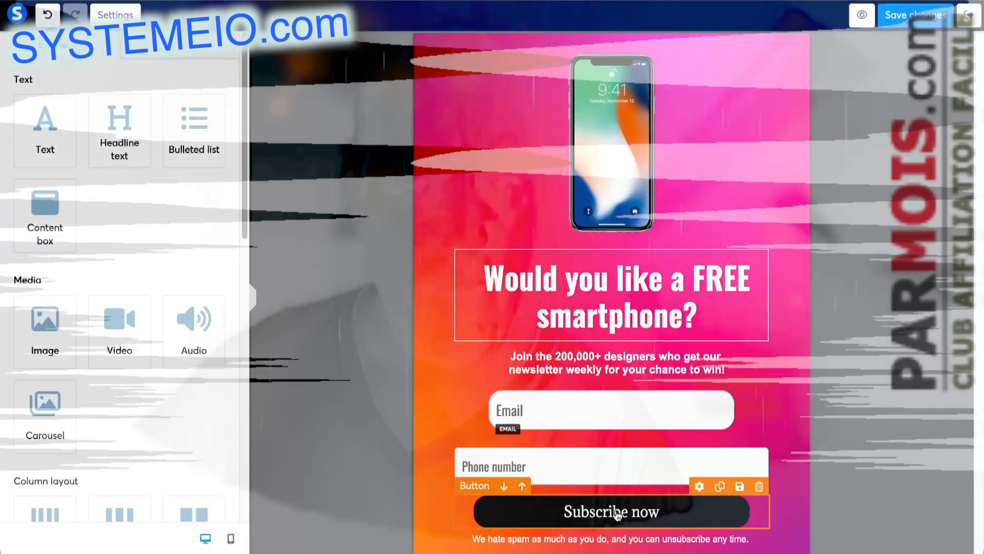
left_click(614, 515)
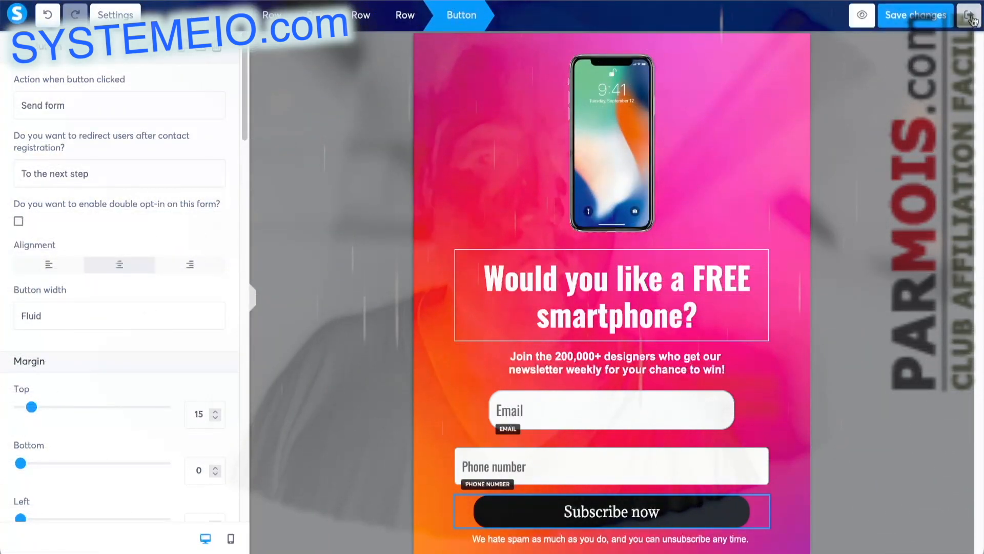
left_click(971, 19)
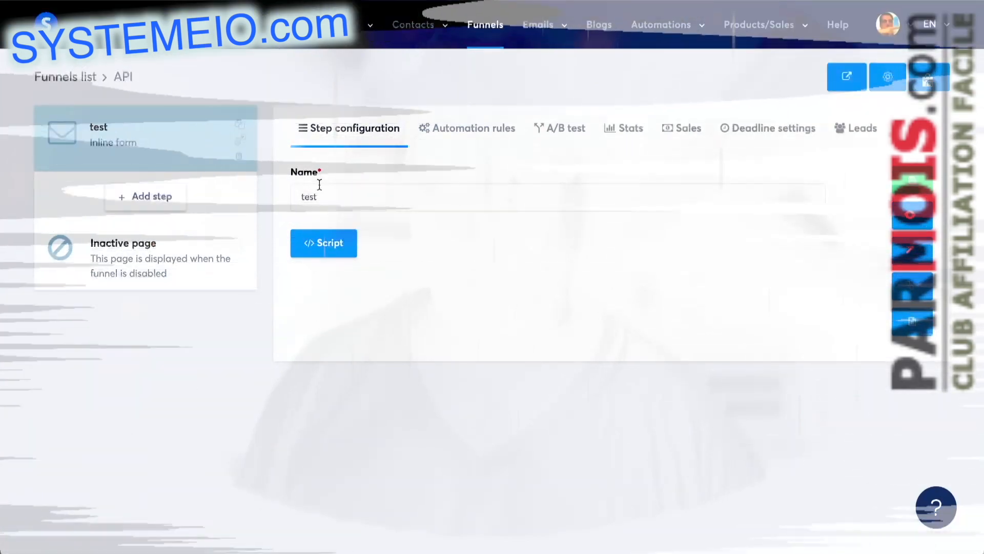
Step: Create an automation rule for contacts subscribing to the form, with an Add a tag action using the easyaffiliate tag
left_click(485, 133)
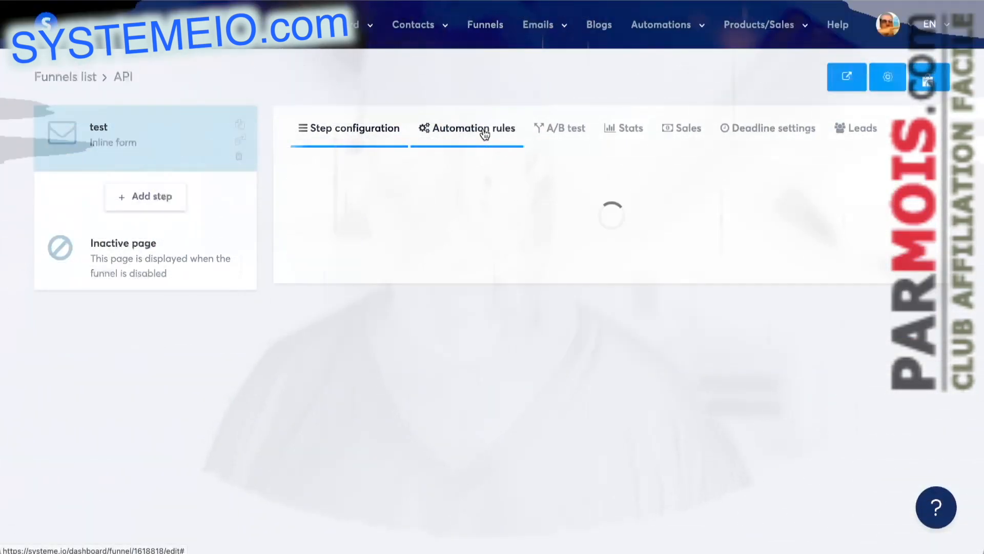
left_click(878, 179)
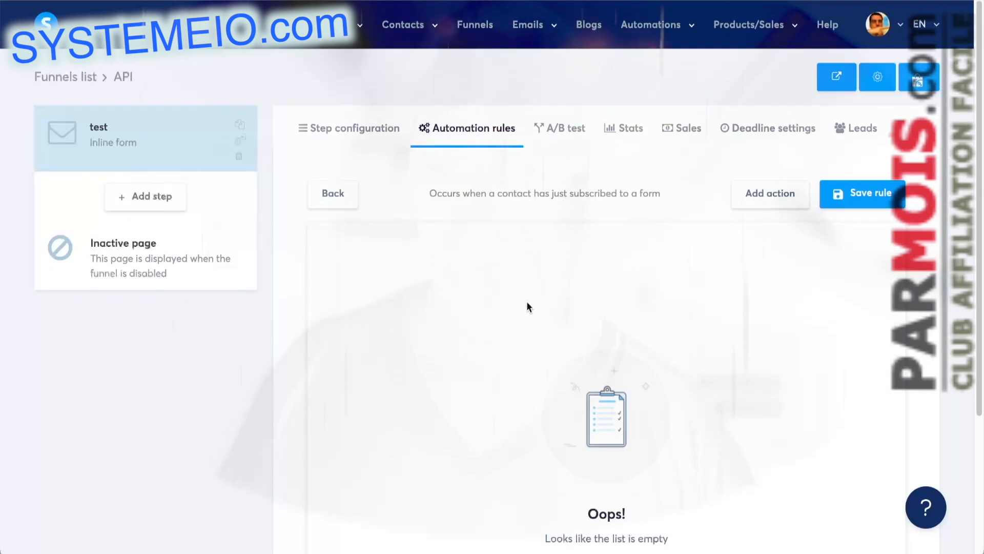
left_click(763, 197)
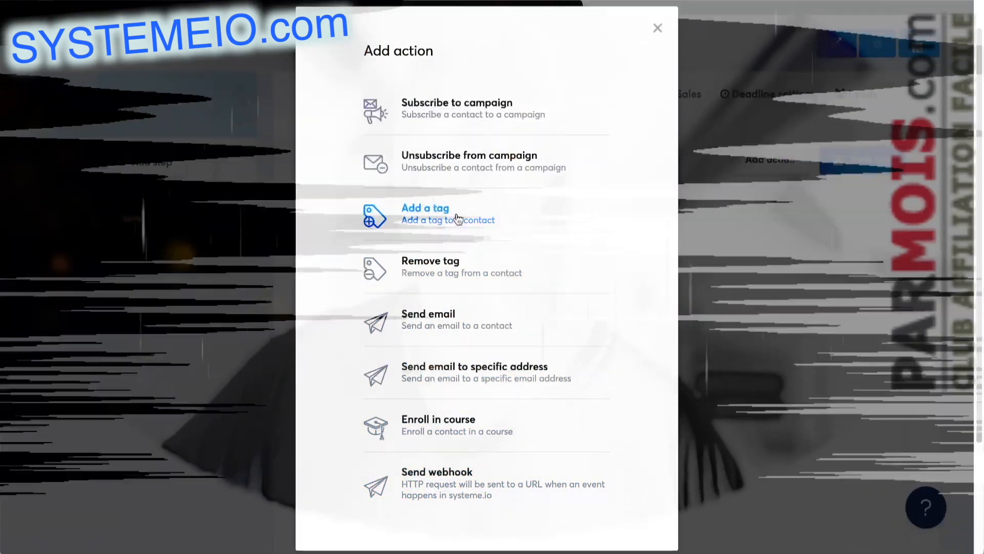
left_click(455, 215)
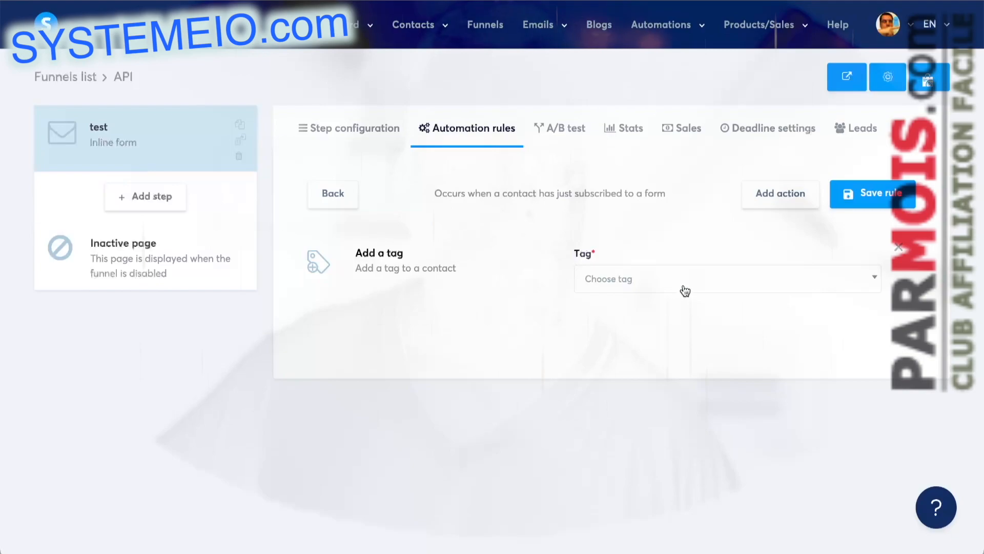
left_click(637, 281)
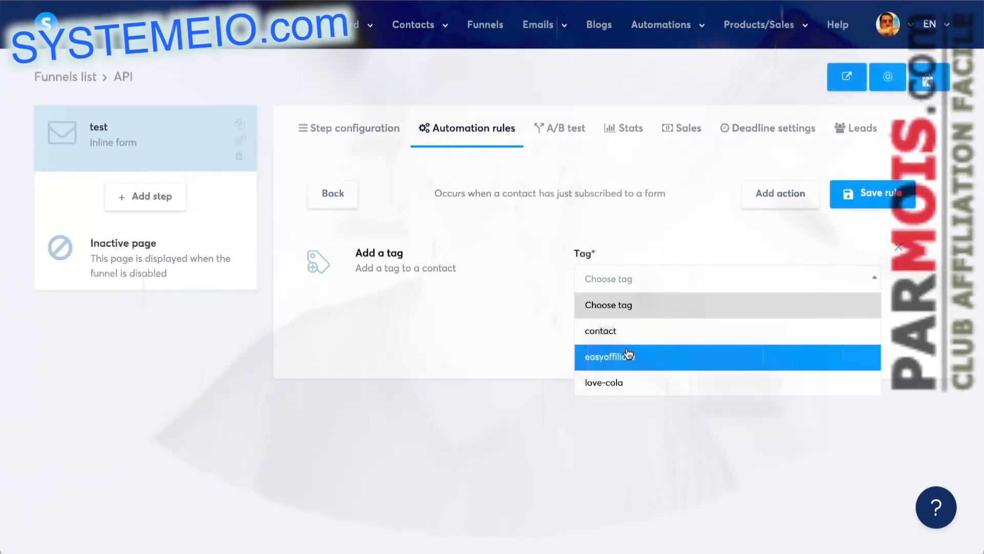
left_click(630, 355)
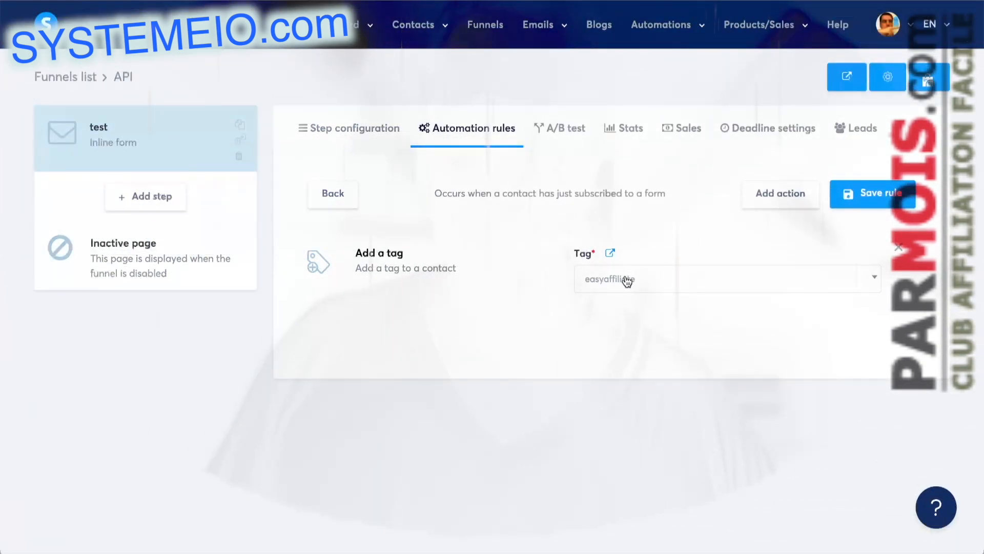
Step: Check which other actions can be added to the form subscription rule and save the rule
mouse_move(660, 32)
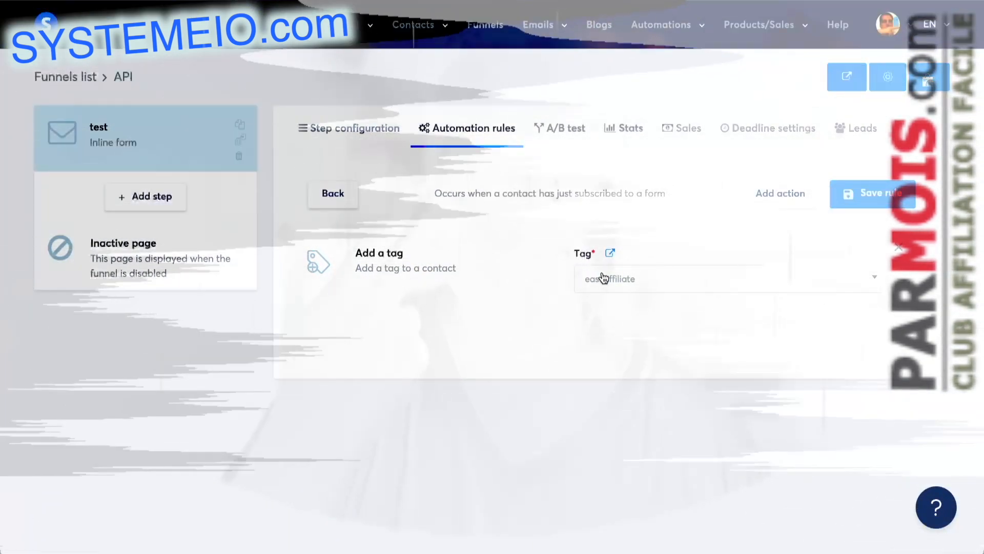
mouse_move(696, 27)
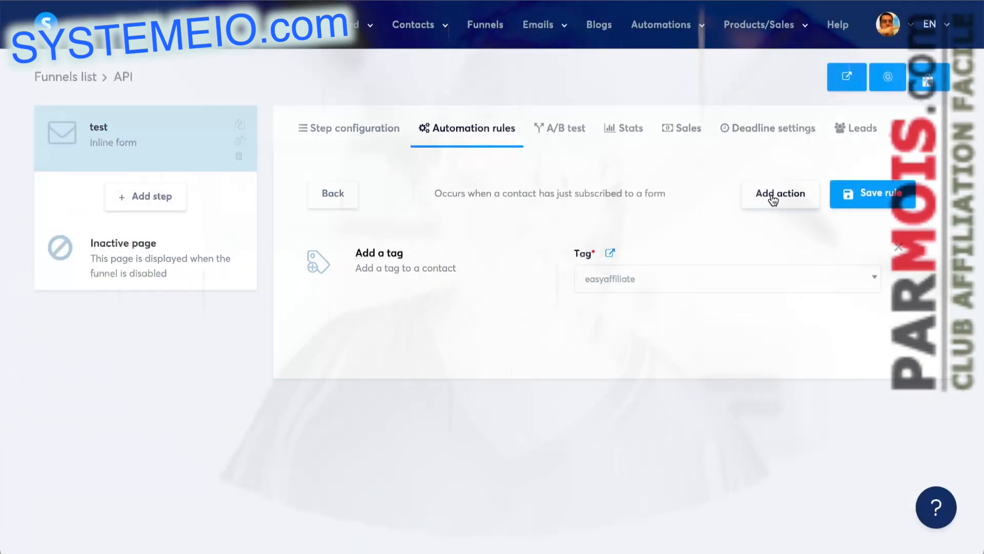
left_click(772, 198)
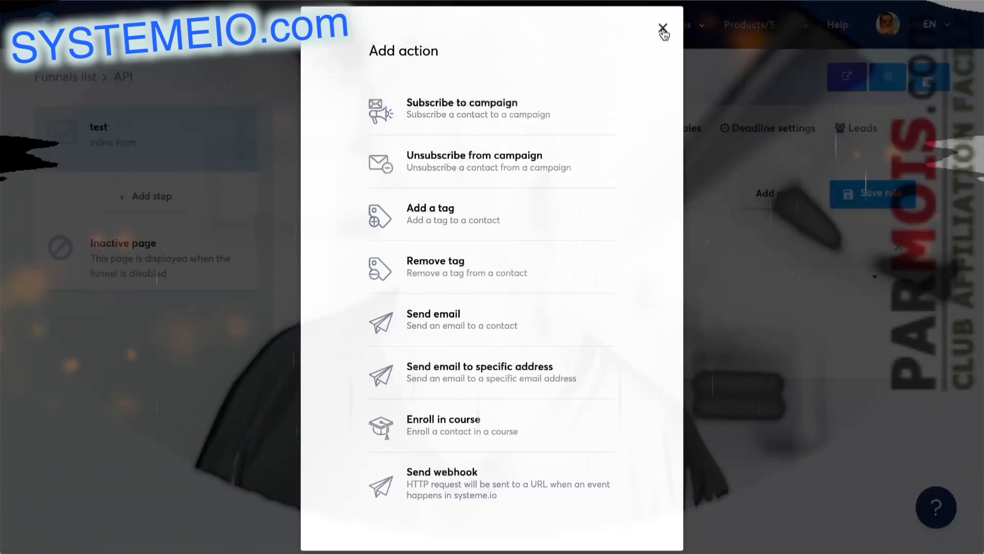
left_click(663, 29)
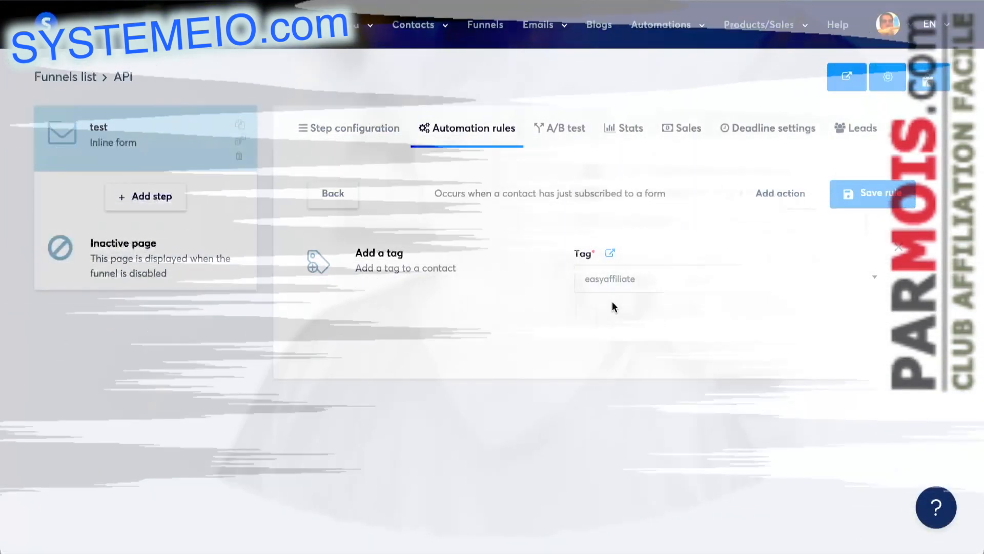
left_click(871, 194)
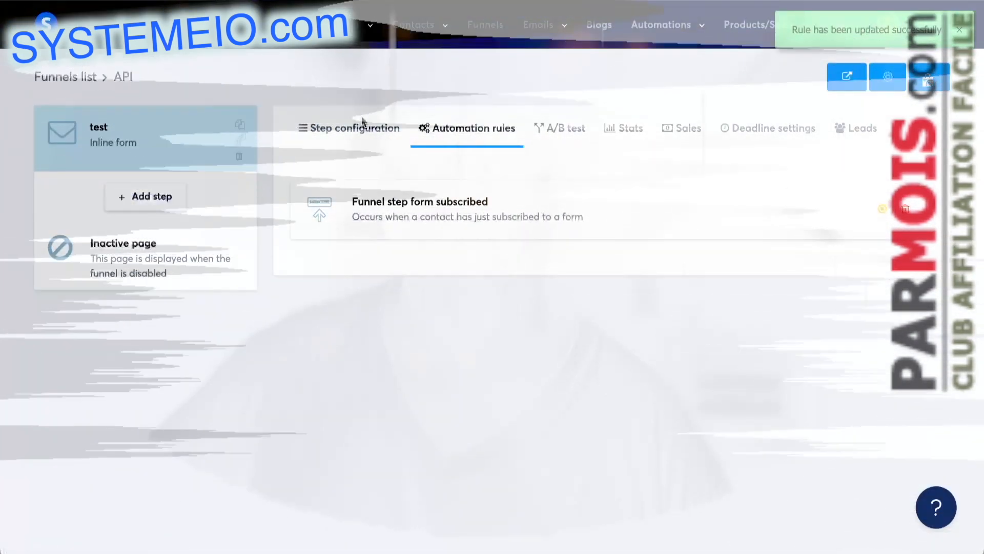
Step: Examine the test step's embed script for the form action URL and the email and phone number field names
left_click(347, 129)
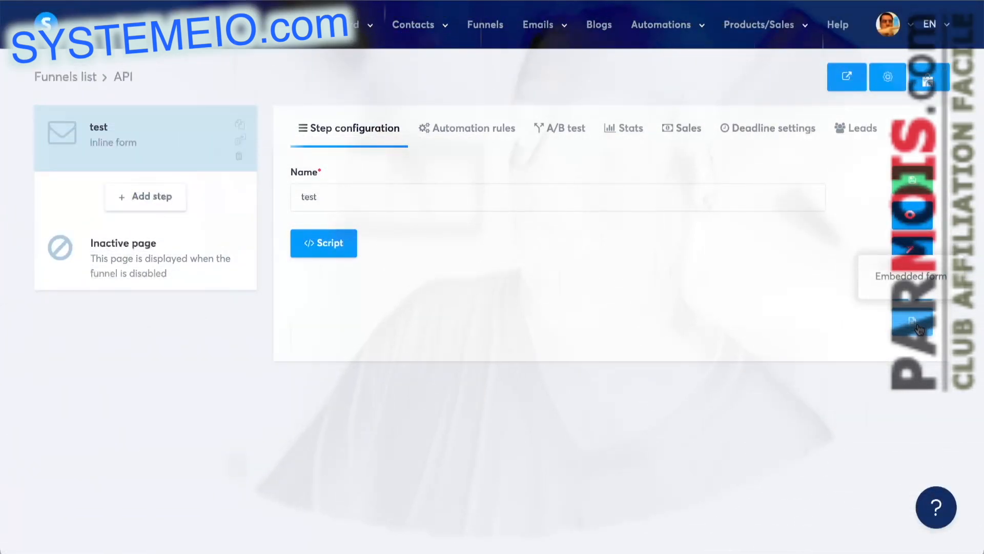
left_click(918, 327)
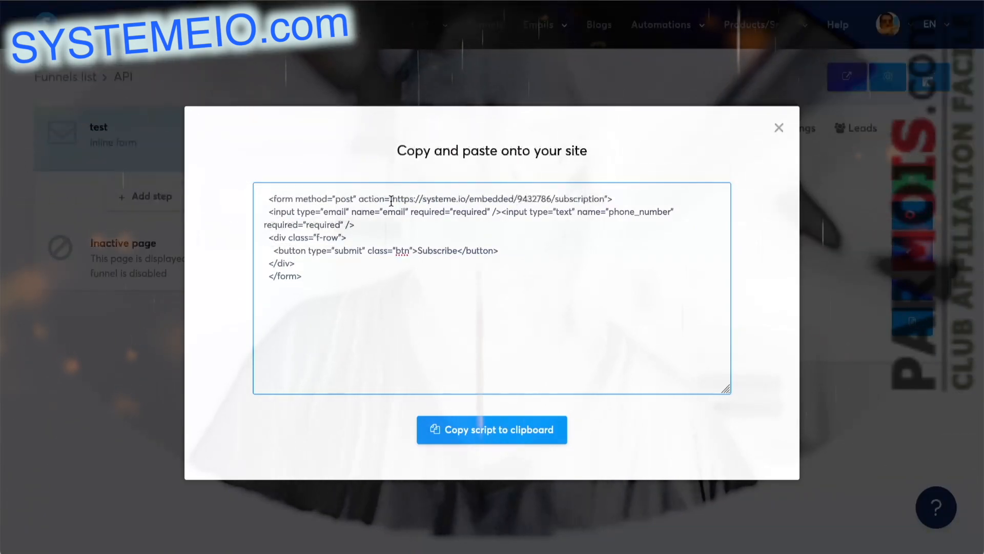
left_click(391, 201)
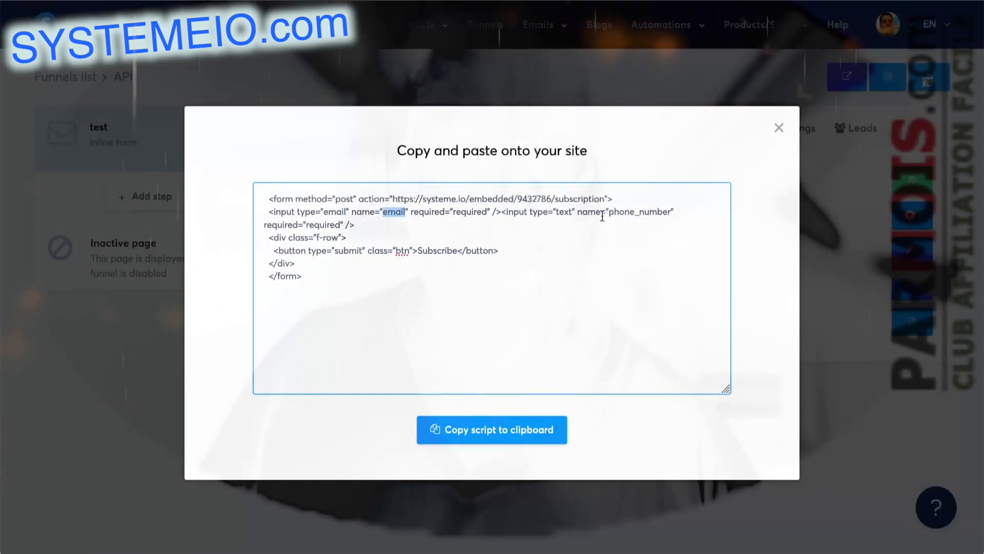
left_click_drag(609, 212, 635, 212)
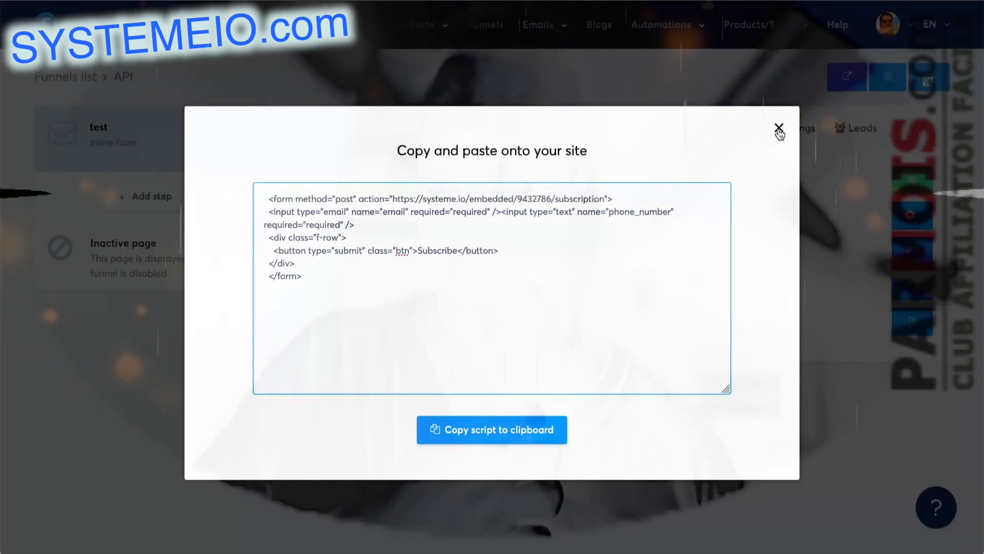
left_click(779, 127)
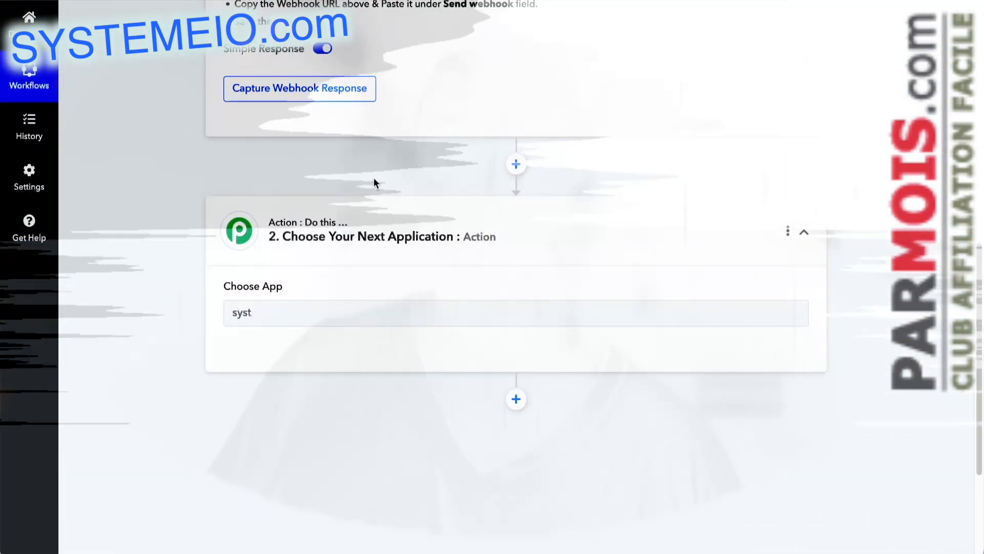
Step: Switch to the Pabbly Connect workflow and change the trigger app to Webhook by Pabbly
scroll(374, 182, "up", 8)
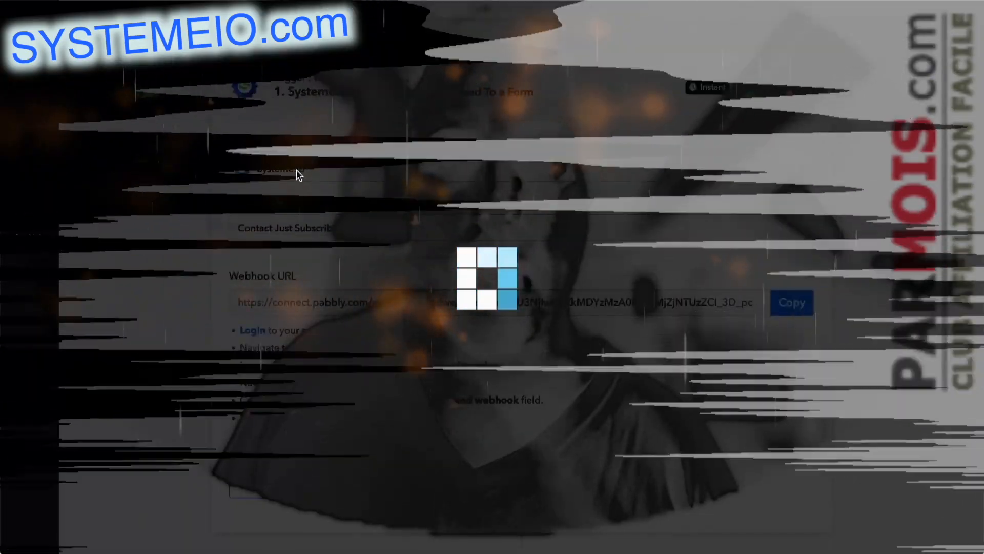
left_click(298, 172)
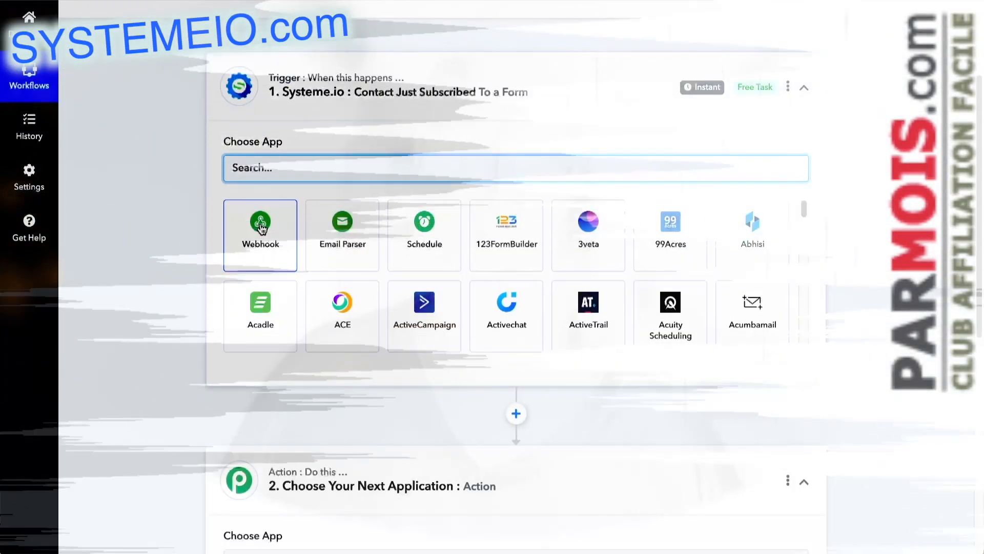
left_click(263, 226)
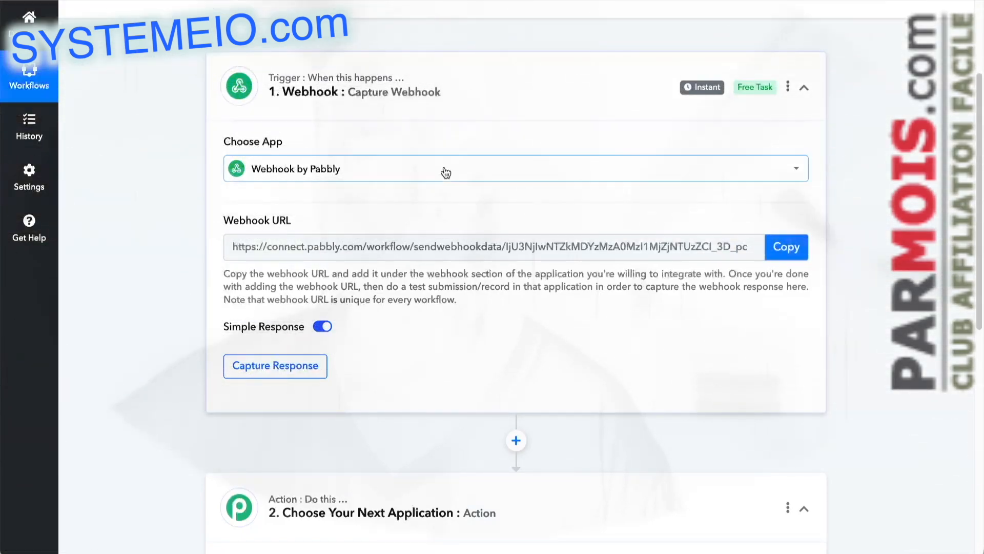
Step: Replace the app search in the workflow's second step with api and choose API by Pabbly as the action app
scroll(404, 327, "down", 4)
scroll(403, 294, "down", 1)
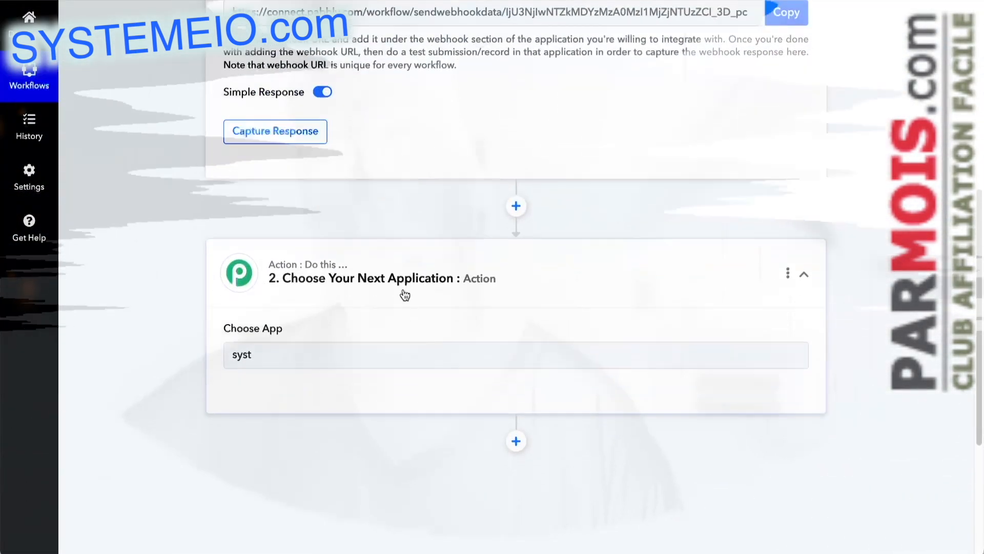
left_click_drag(274, 316, 207, 316)
type("api")
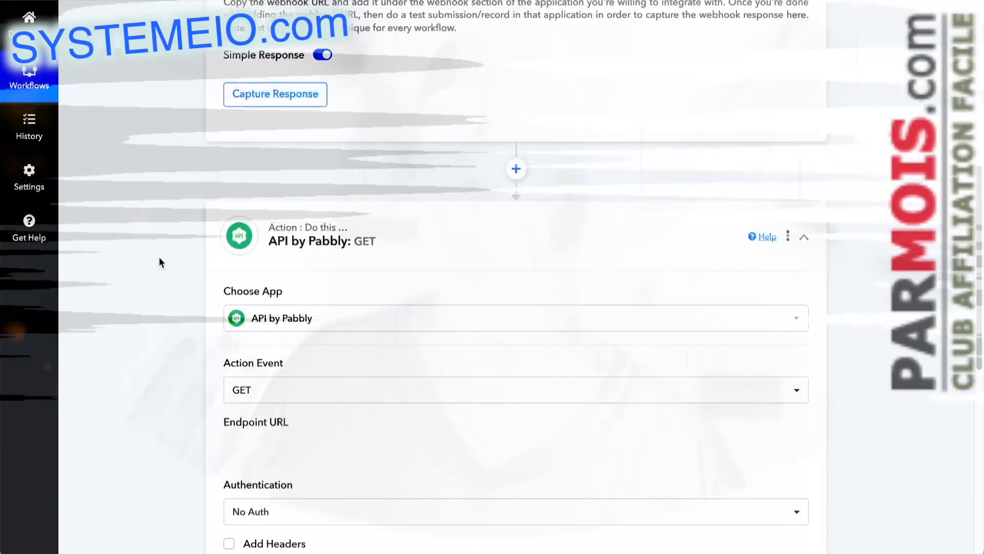
Step: Set the API by Pabbly action event to POST
scroll(159, 260, "up", 4)
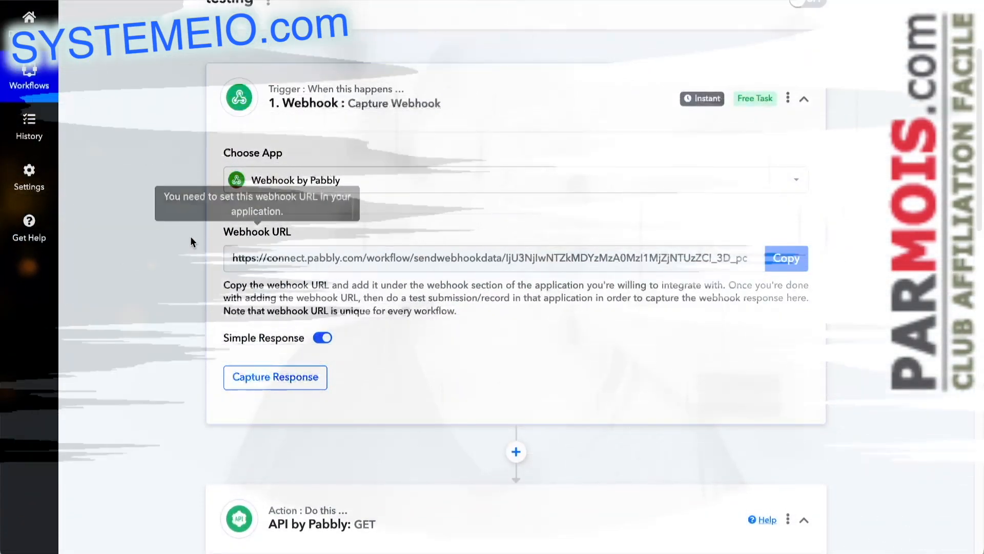
scroll(193, 240, "down", 5)
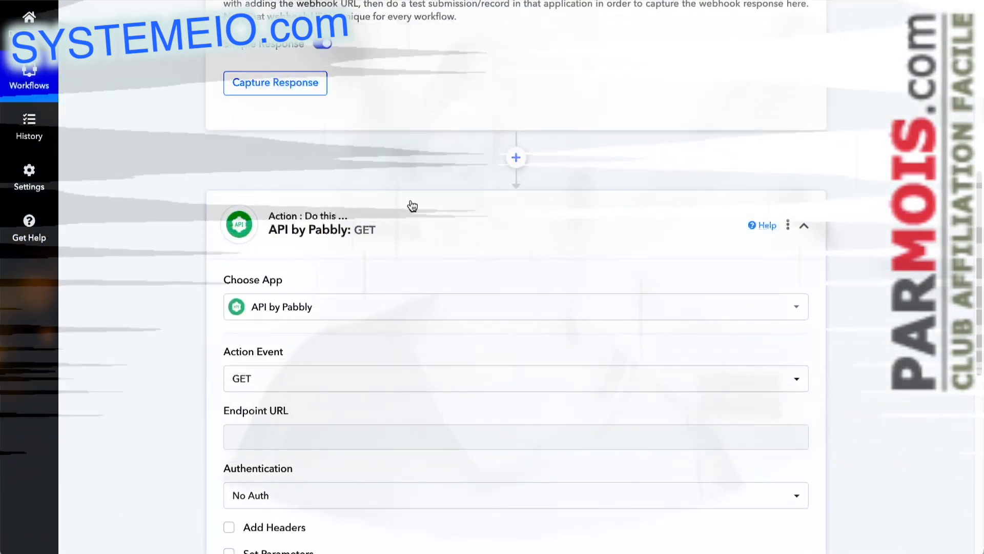
scroll(410, 190, "down", 1)
scroll(411, 179, "down", 2)
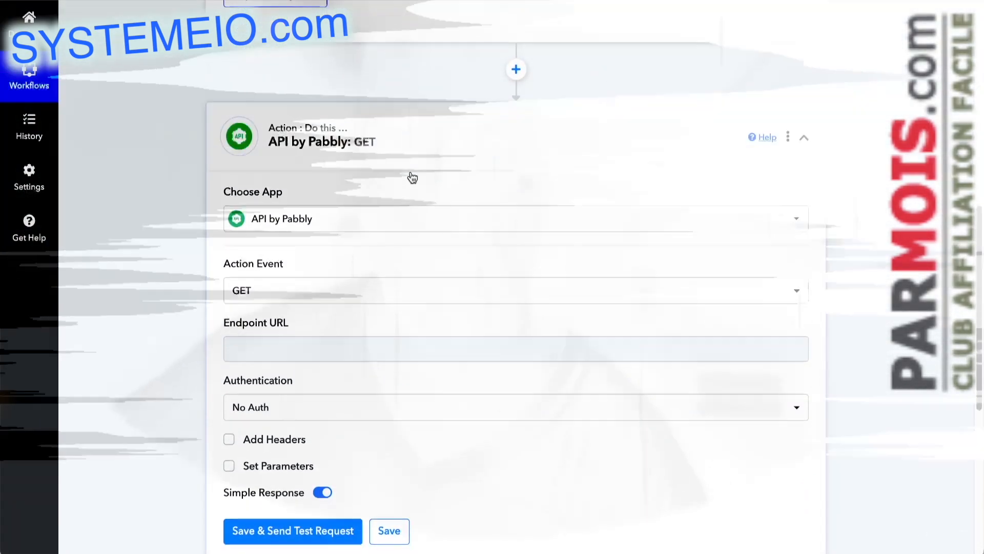
scroll(215, 189, "down", 1)
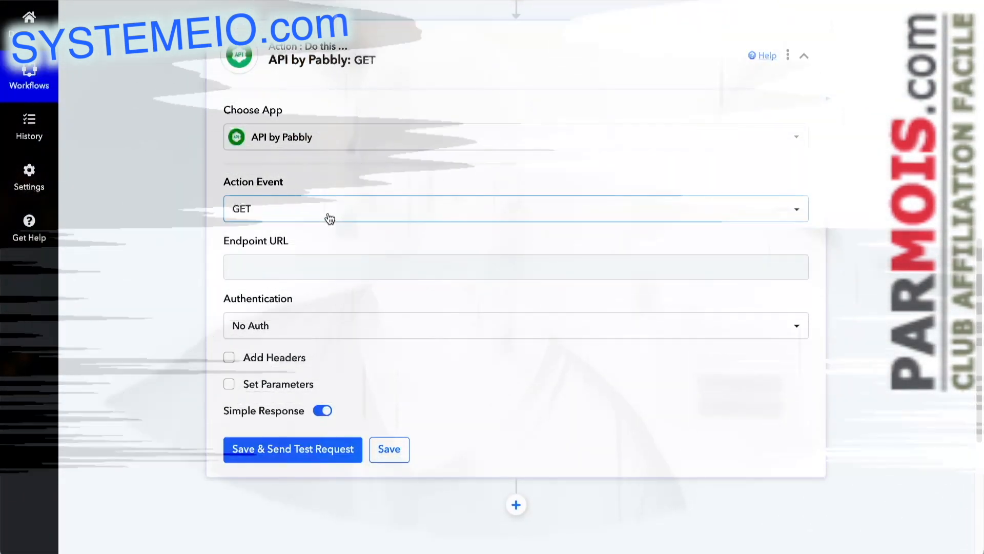
left_click(327, 214)
double_click(267, 302)
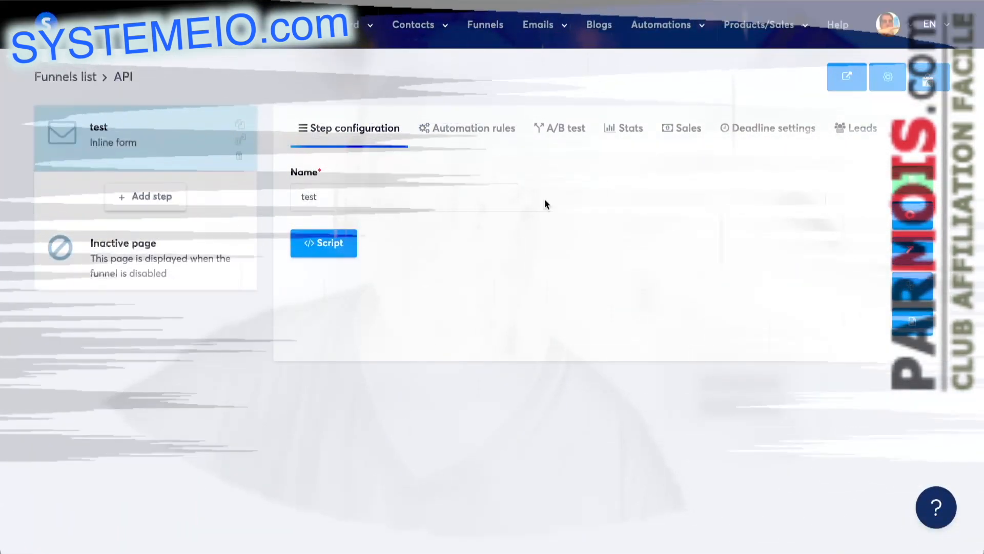
left_click(323, 243)
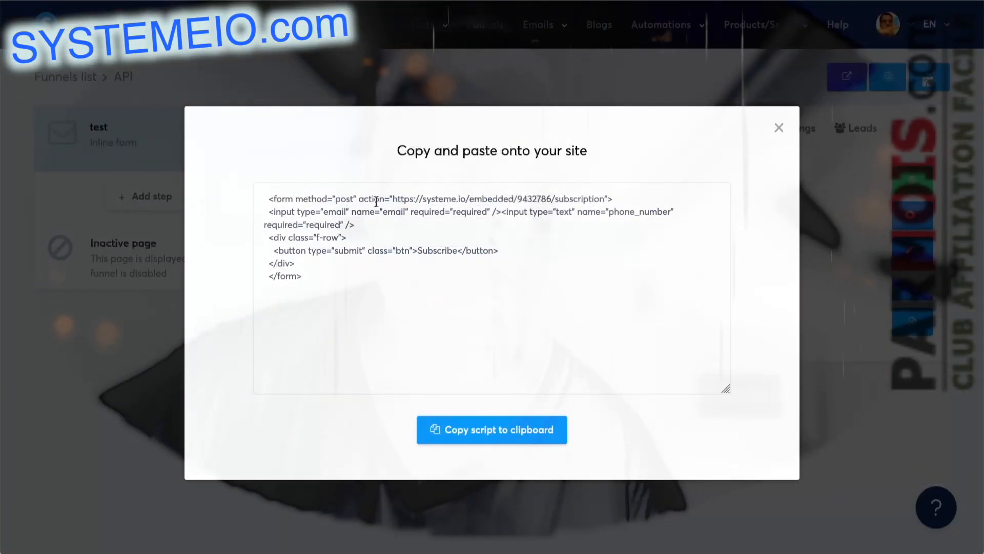
left_click_drag(393, 199, 604, 199)
key("ctrl+c")
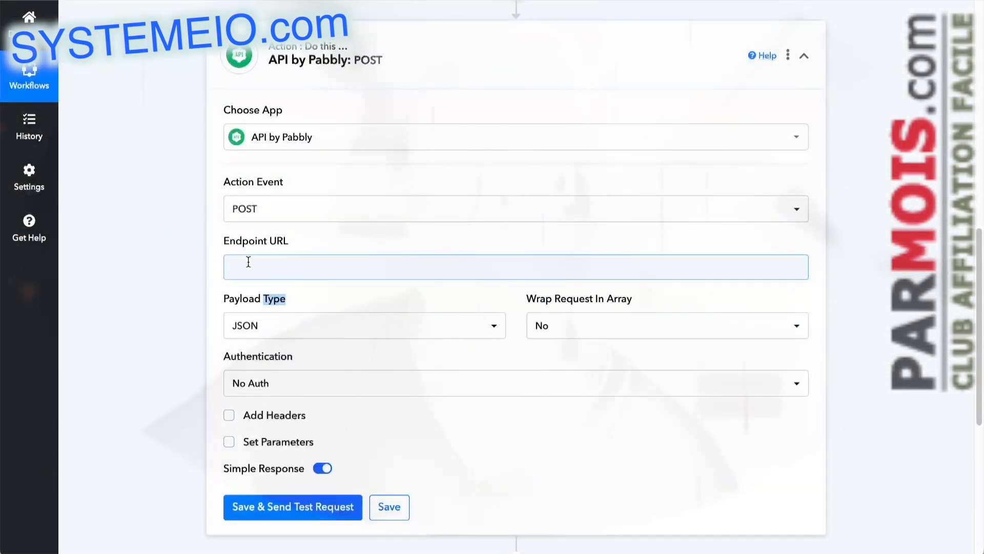
left_click(249, 262)
key("ctrl+v")
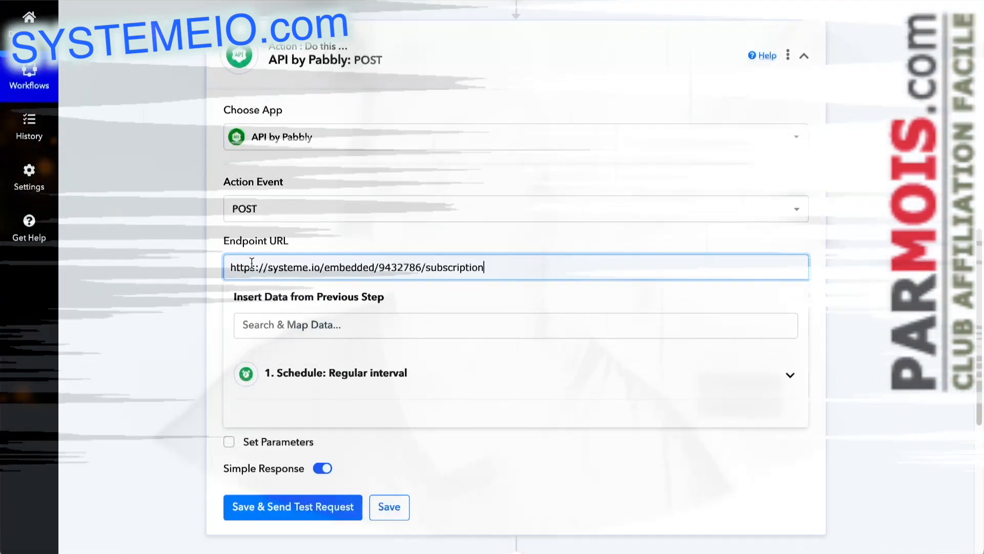
Step: Set the request's payload type to Form Data and enable Set Parameters
scroll(198, 309, "down", 3)
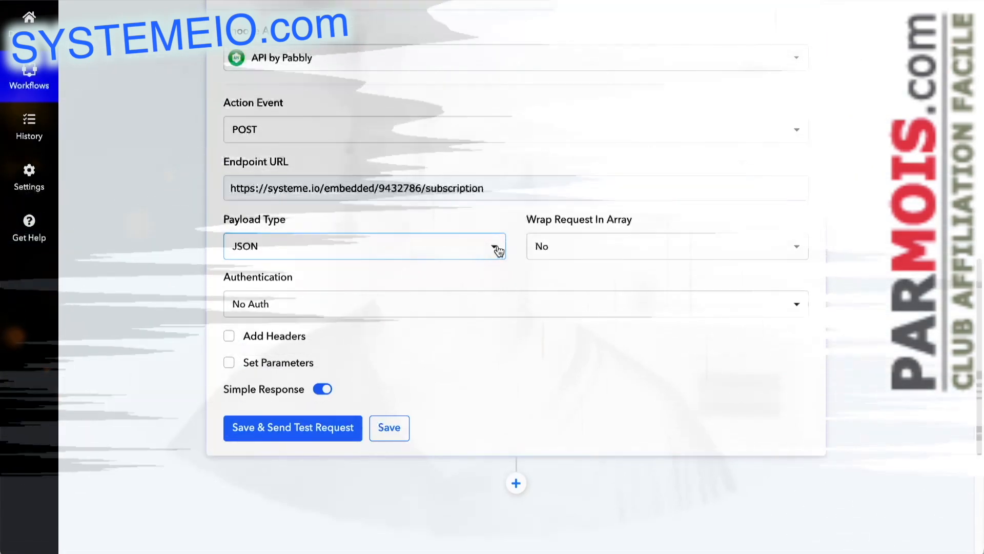
left_click(495, 248)
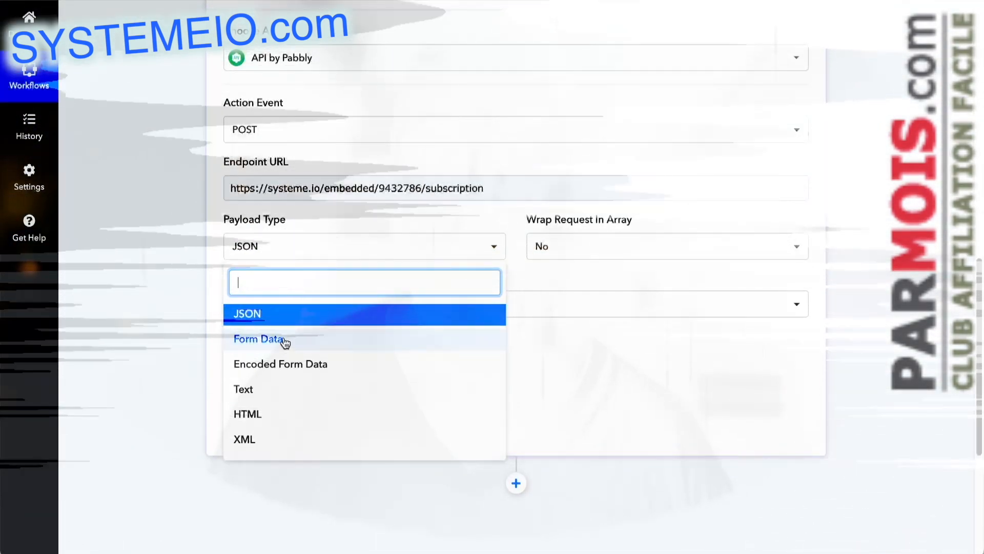
left_click(286, 340)
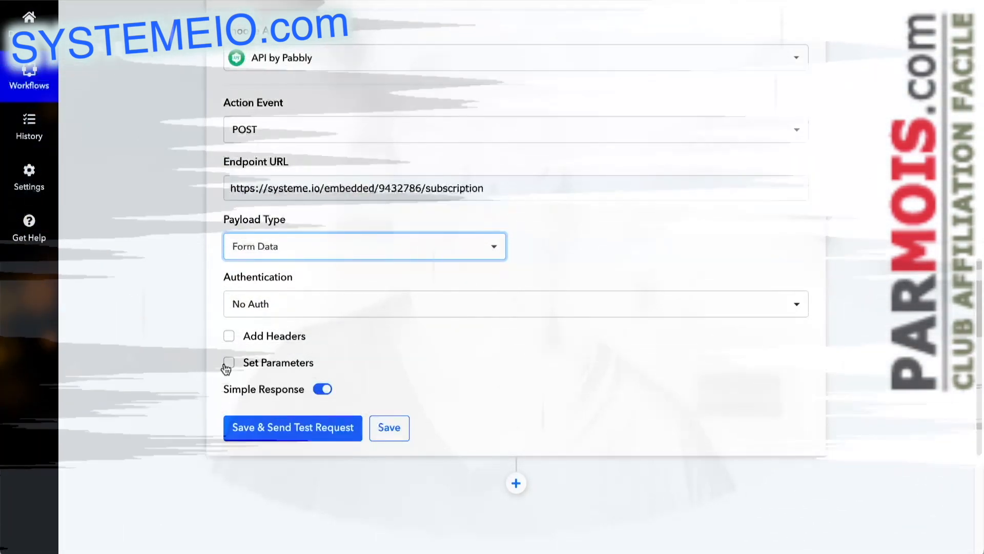
left_click(229, 363)
Step: Add two request parameters labelled email and phone_number, matching the field names in the Systeme.io form script
left_click(295, 409)
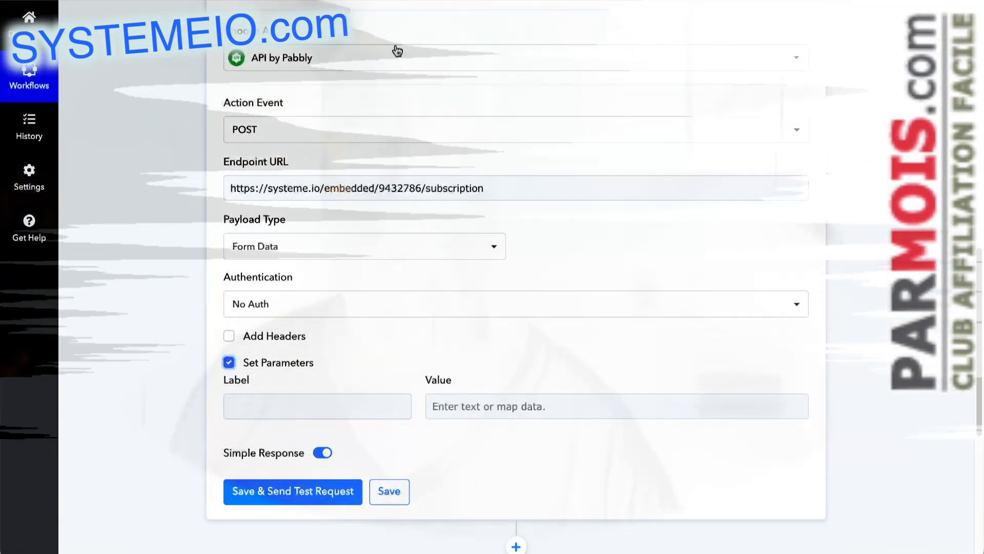
left_click(328, 1)
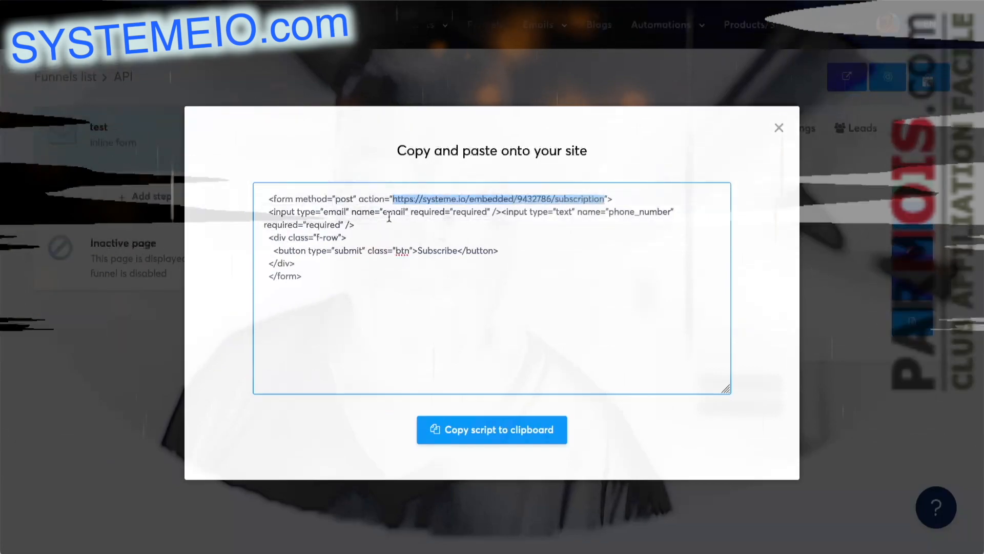
double_click(383, 212)
left_click(406, 211)
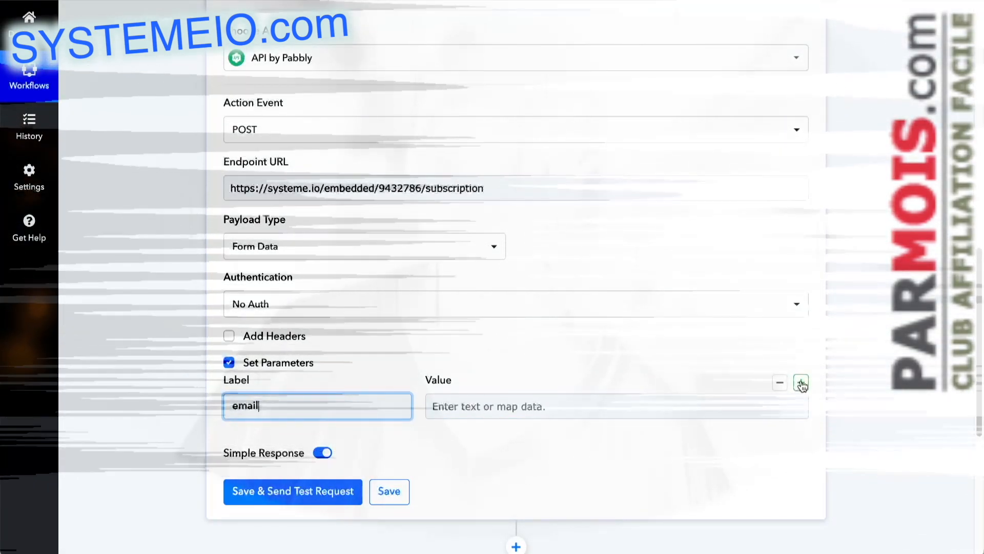
left_click(801, 382)
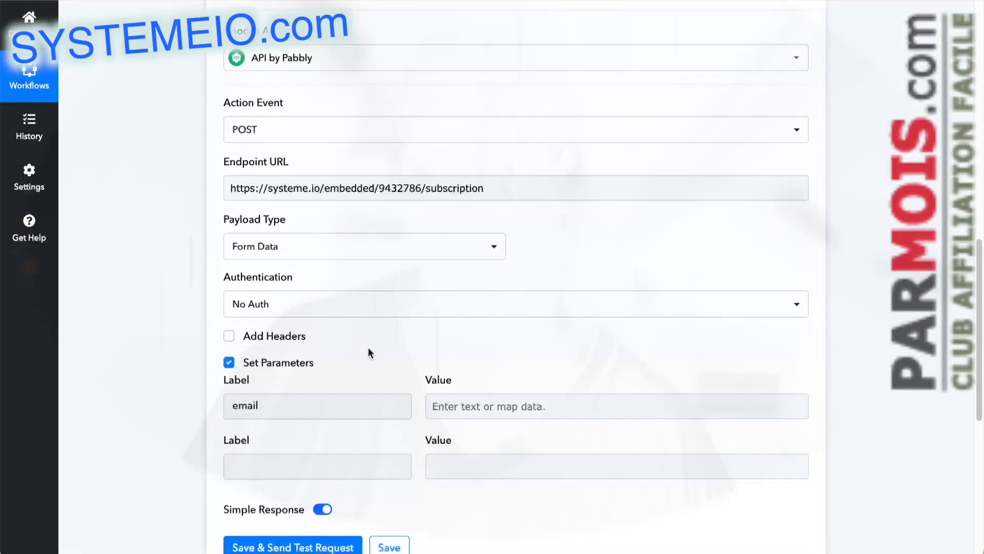
left_click(288, 466)
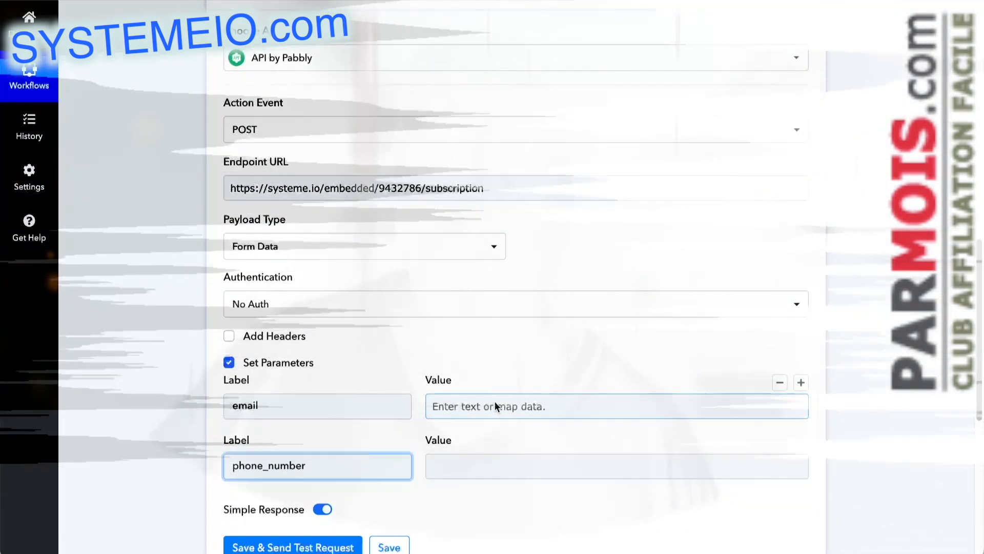
Step: Examine the previous step's data that can be mapped to the email parameter's value
left_click(479, 406)
scroll(537, 358, "down", 2)
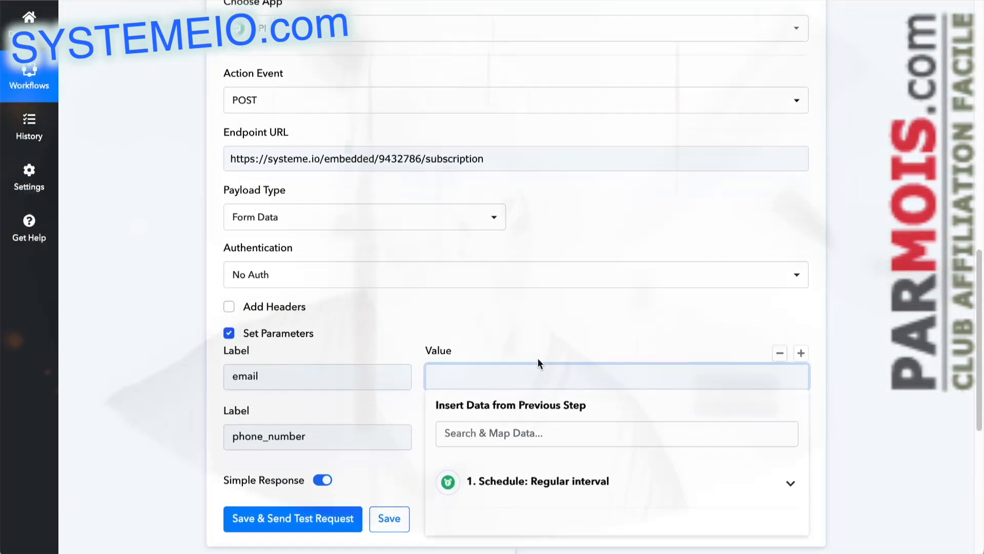
left_click(538, 446)
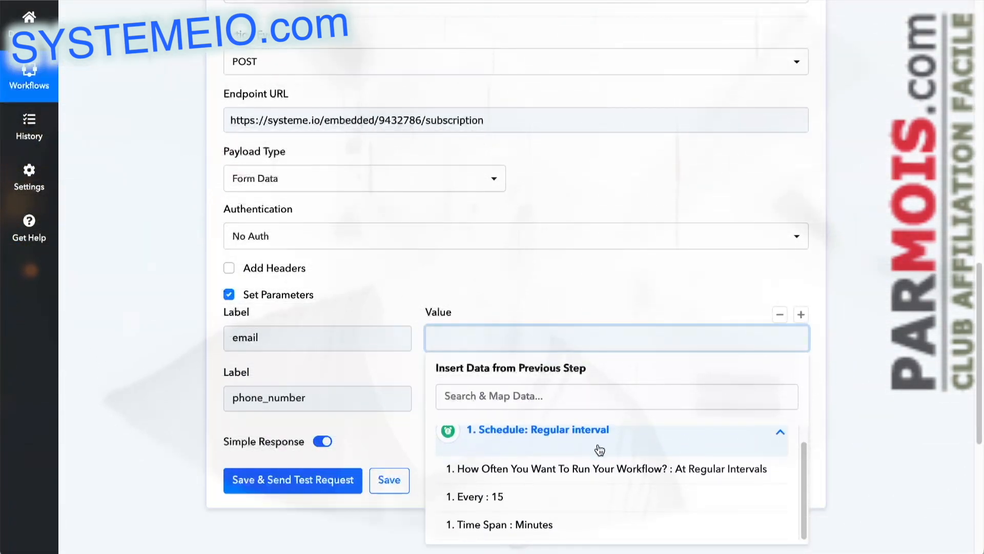
left_click(598, 439)
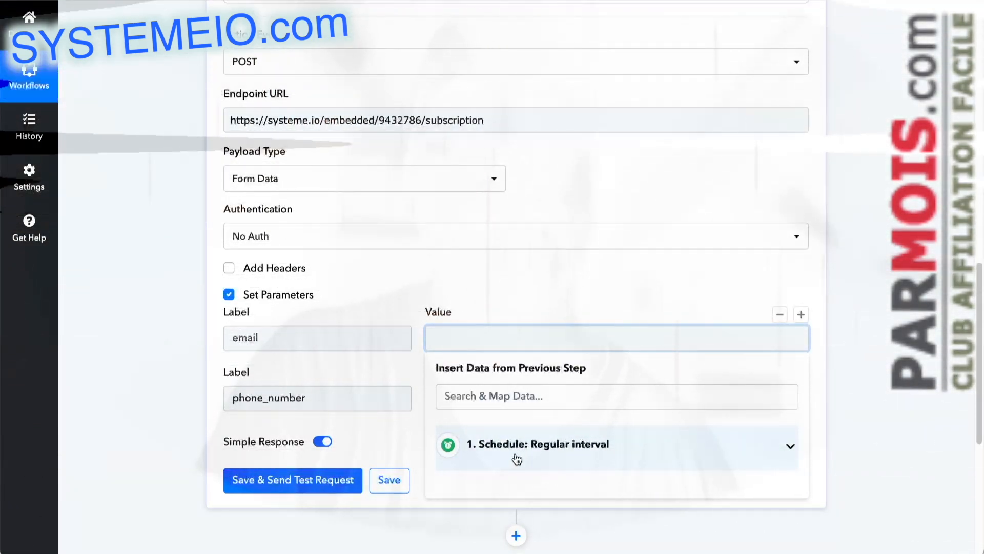
left_click(830, 411)
scroll(602, 368, "up", 1)
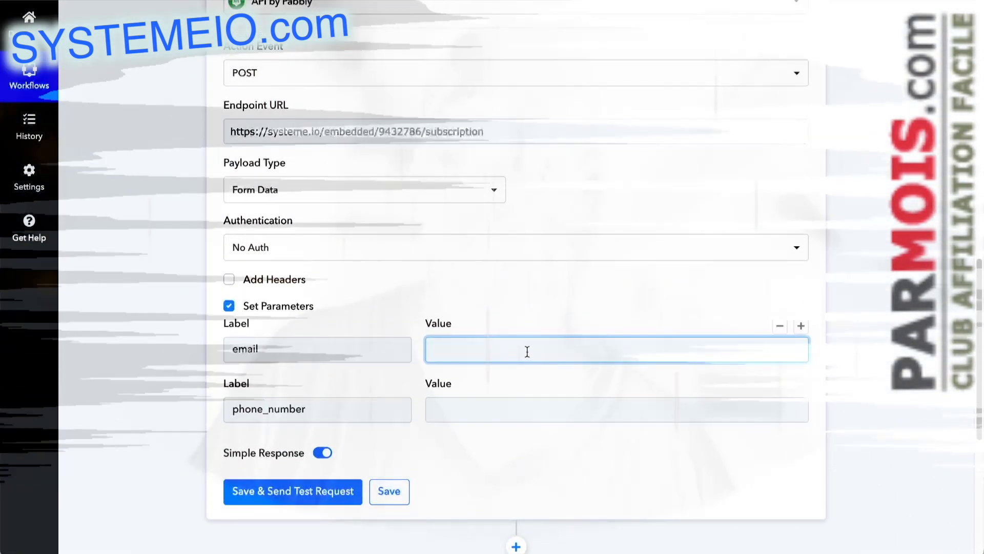
scroll(523, 346, "up", 1)
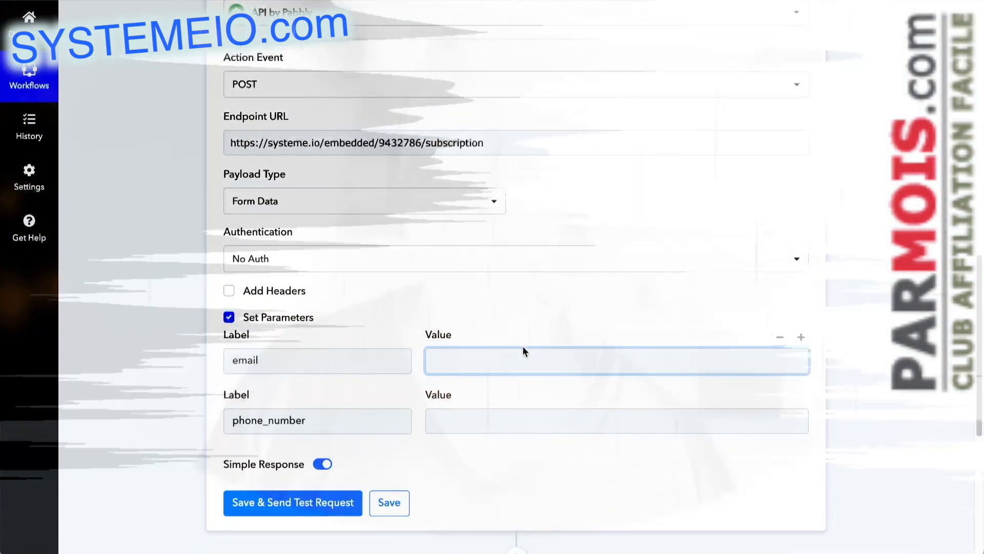
Step: Review the workflow's webhook trigger and the API POST action, including the endpoint and the email and phone_number parameters
scroll(507, 328, "up", 10)
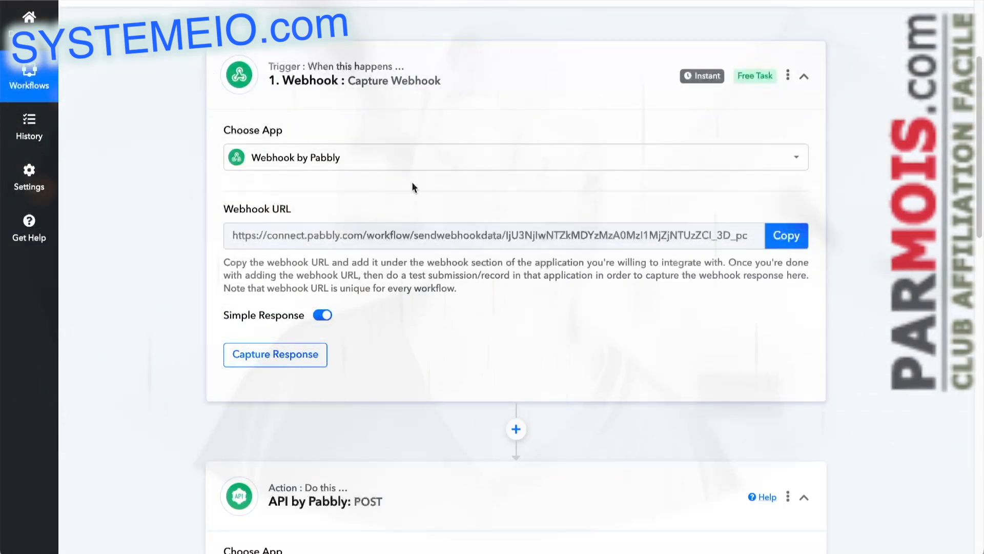
scroll(416, 184, "down", 1)
scroll(417, 185, "down", 3)
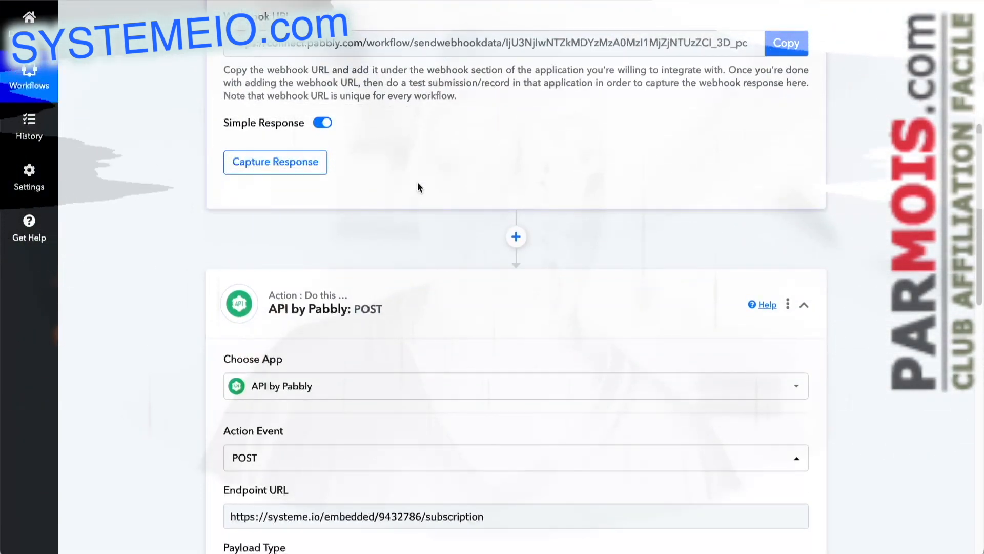
scroll(417, 187, "down", 3)
scroll(422, 187, "down", 3)
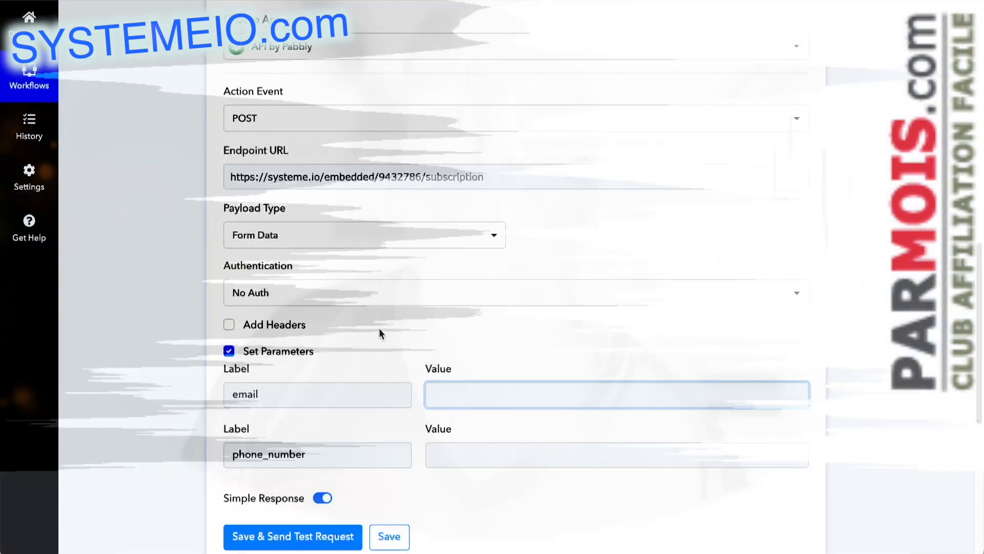
scroll(377, 328, "down", 3)
left_click(258, 331)
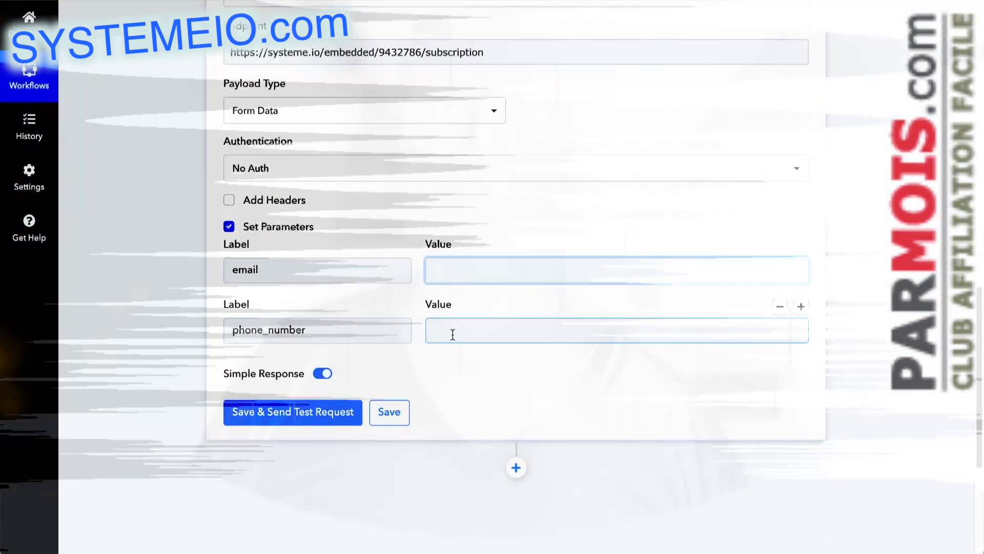
left_click(571, 330)
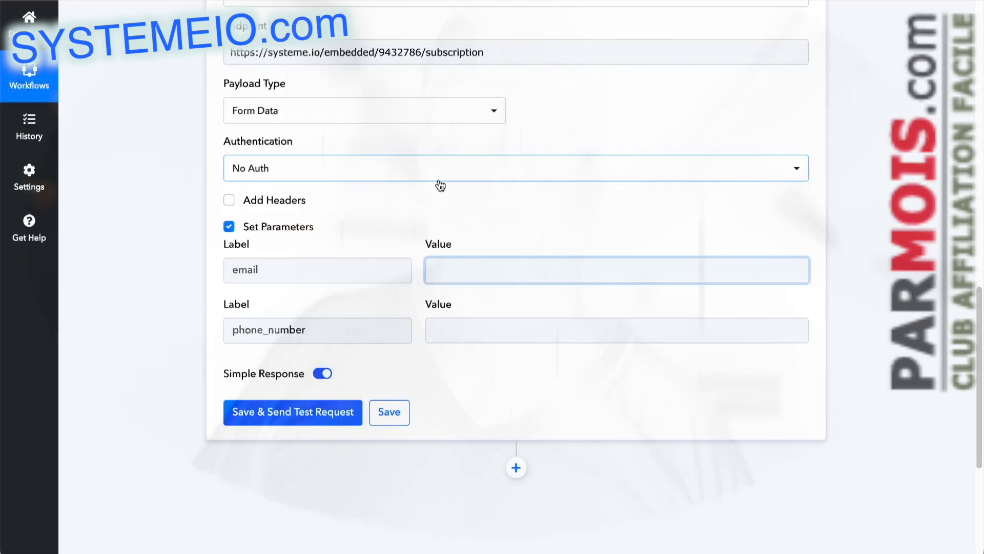
scroll(440, 185, "up", 2)
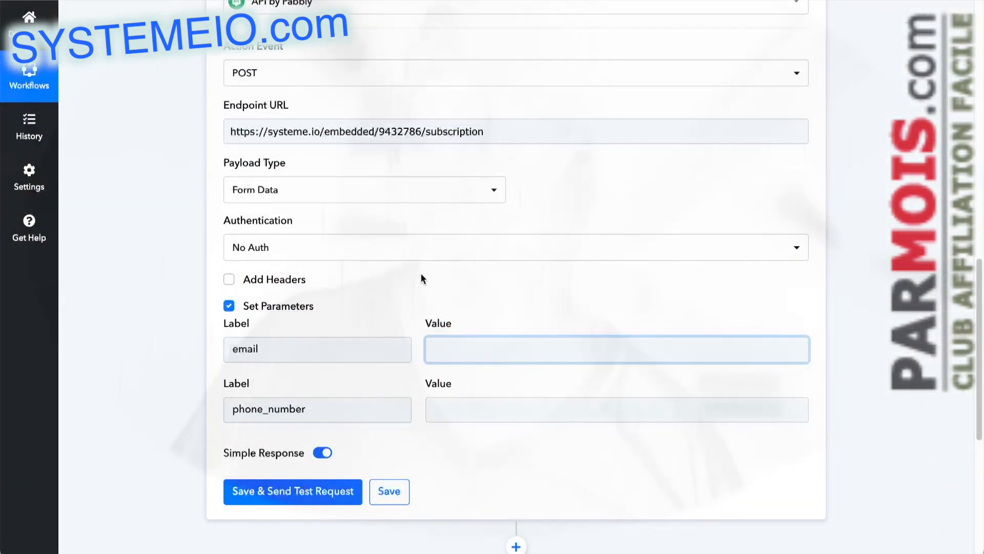
scroll(328, 152, "up", 2)
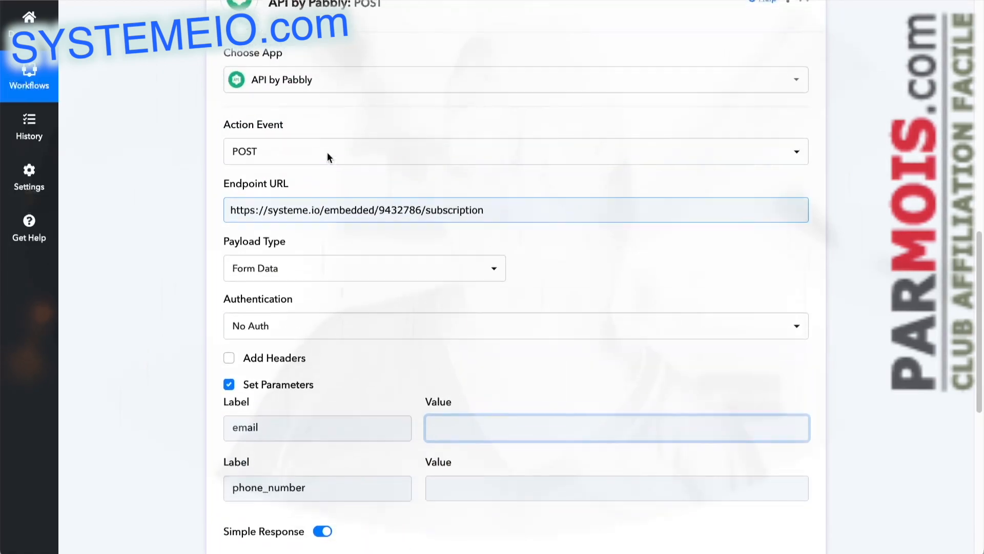
scroll(259, 165, "up", 5)
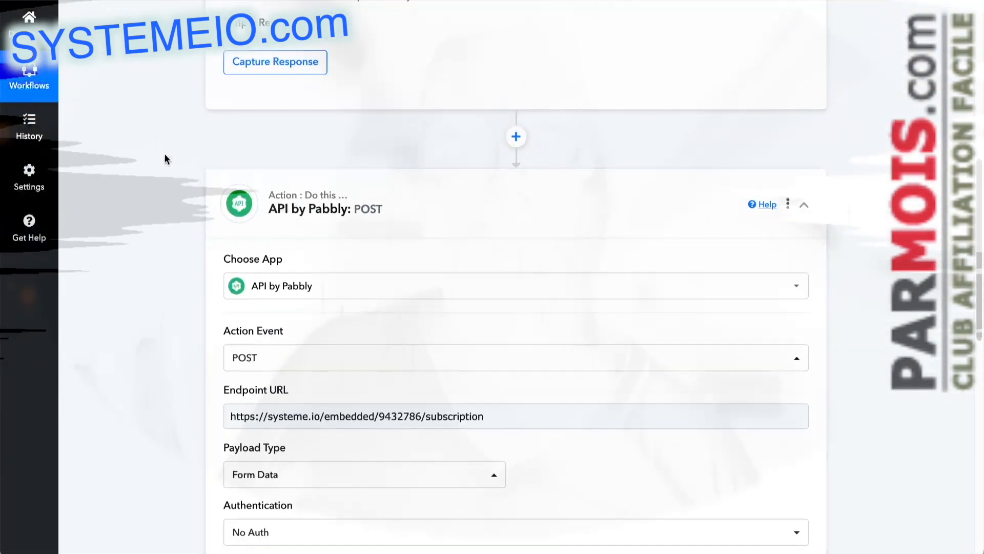
scroll(165, 152, "up", 6)
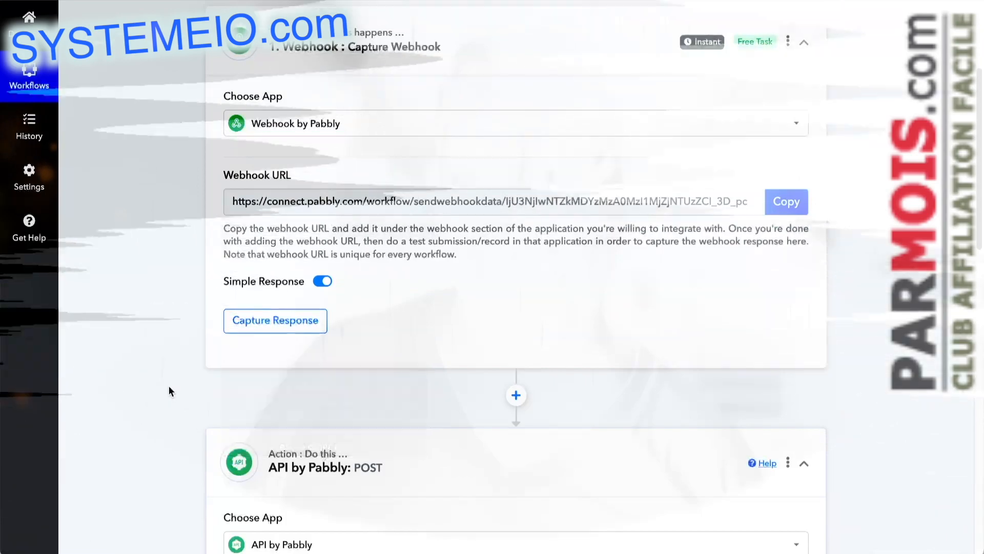
scroll(163, 364, "down", 2)
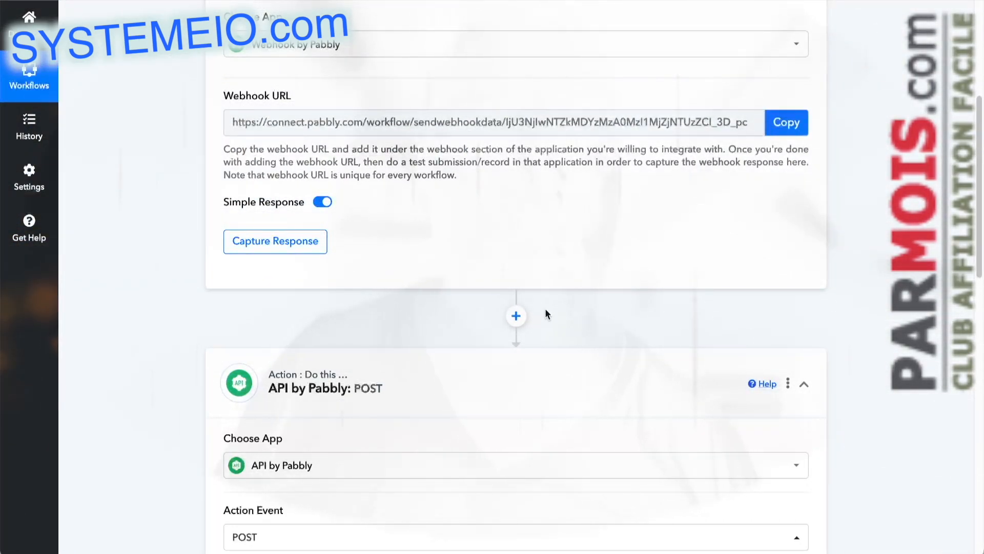
scroll(451, 262, "down", 3)
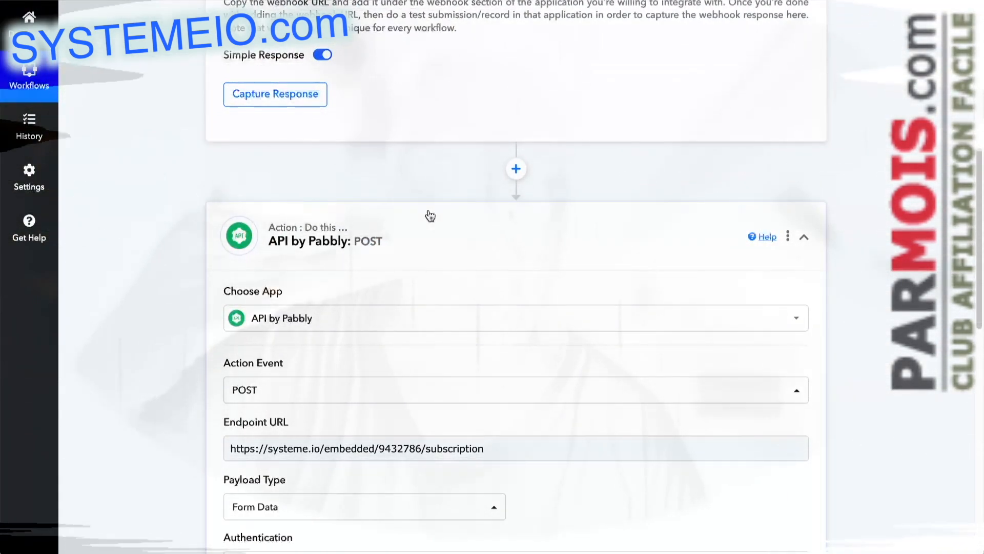
scroll(438, 217, "down", 5)
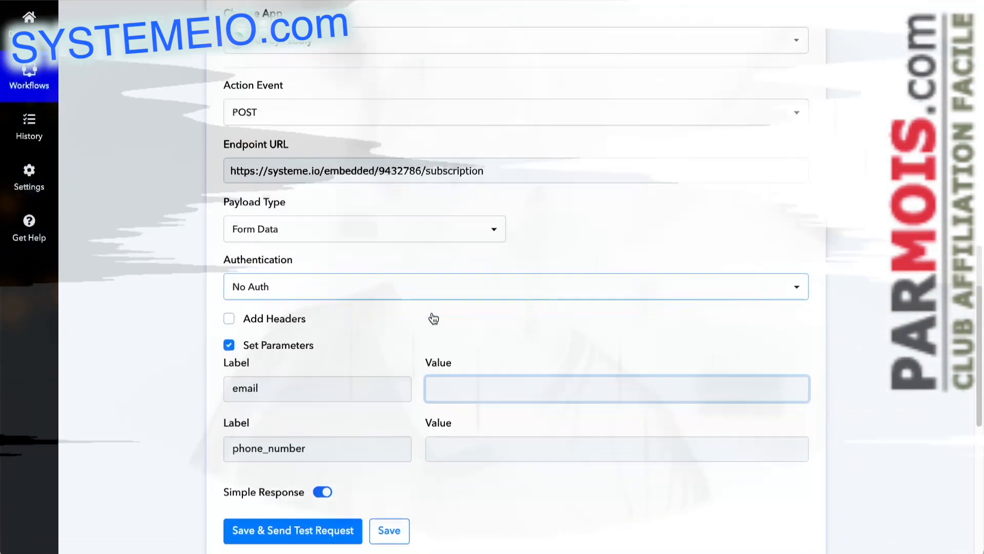
scroll(433, 318, "down", 1)
left_click(233, 409)
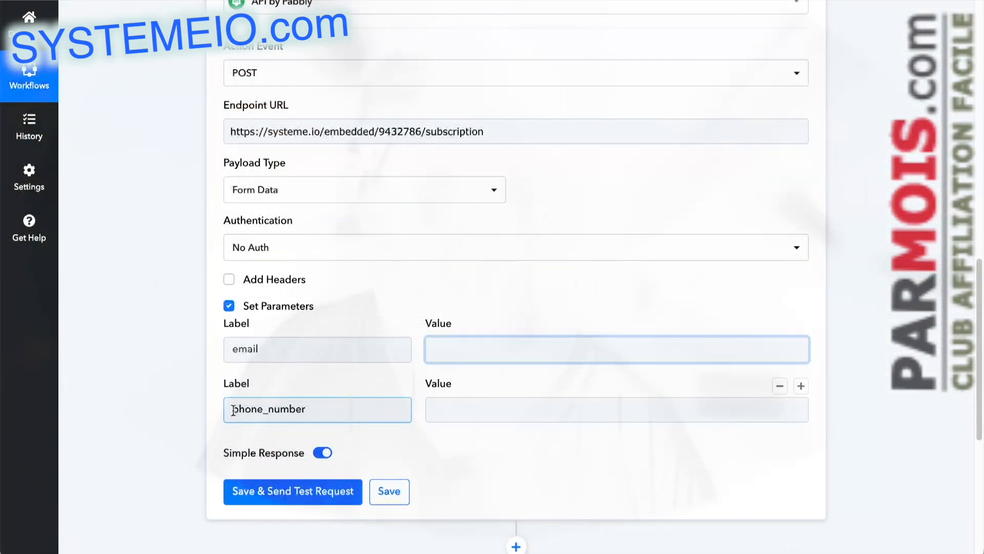
left_click(535, 410)
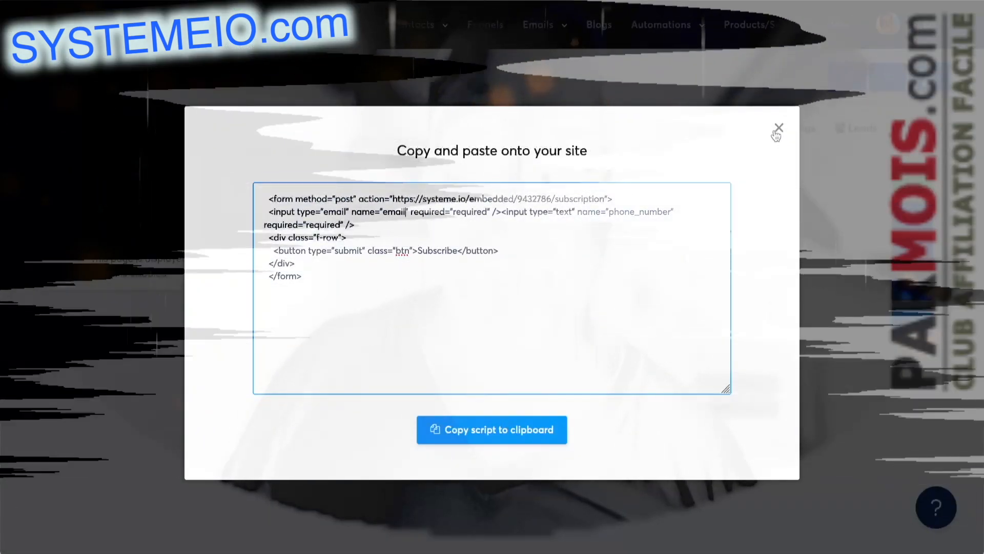
Step: In Systeme.io, open the test form's automation rule, add a Send email action and start a new email for it
left_click(775, 127)
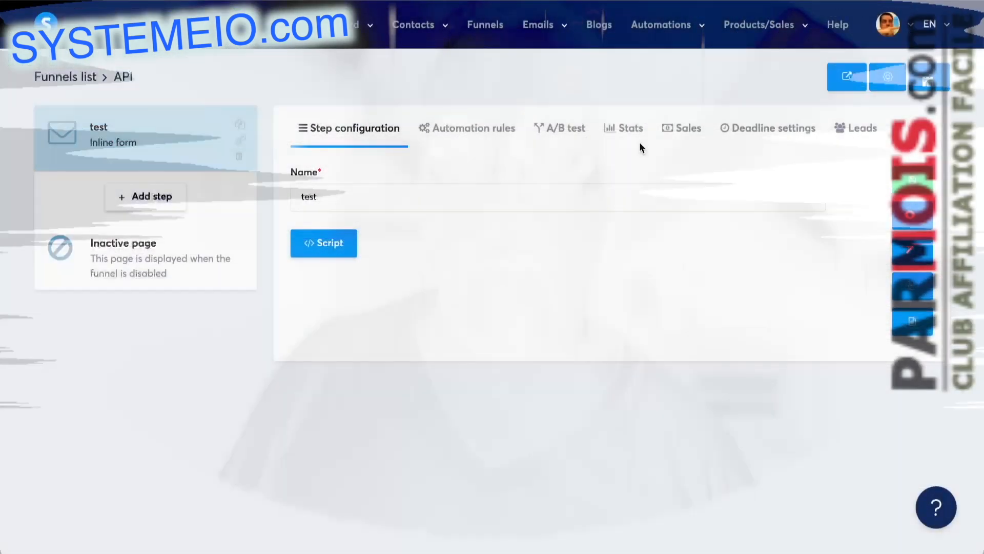
left_click(516, 211)
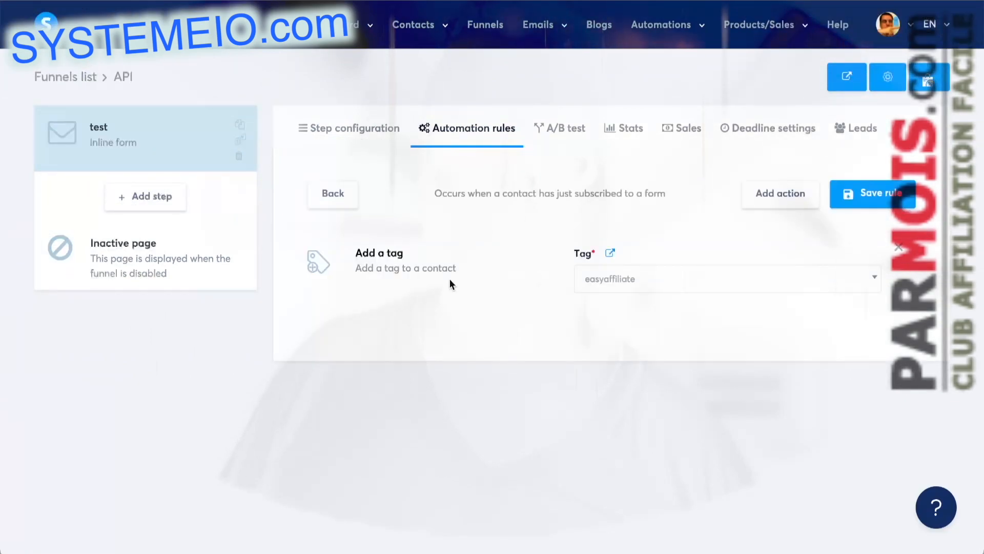
left_click(780, 204)
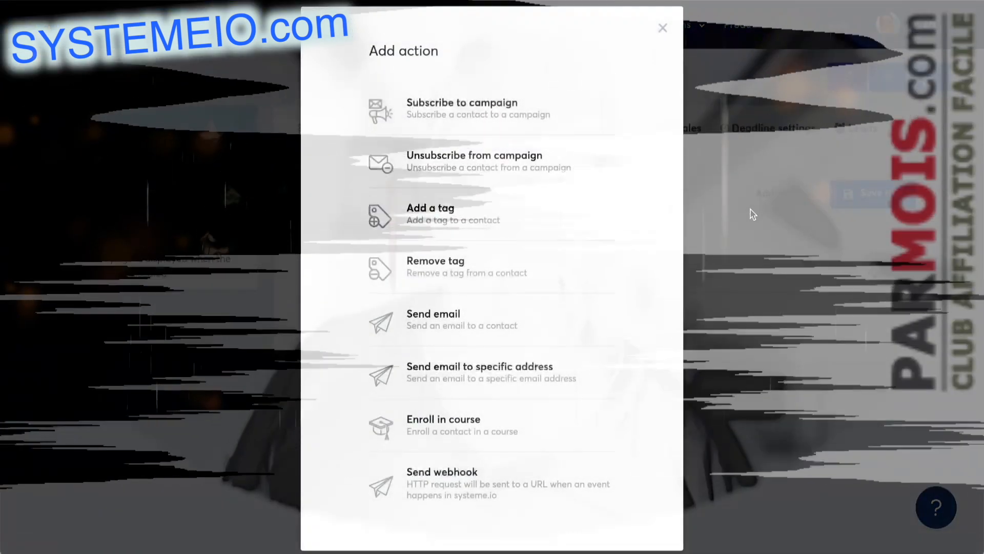
left_click(468, 325)
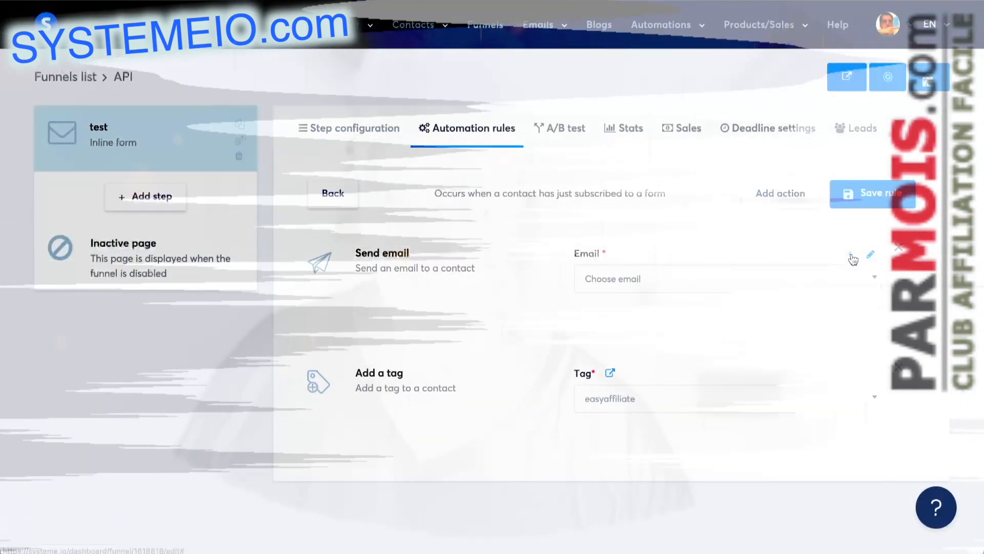
left_click(850, 253)
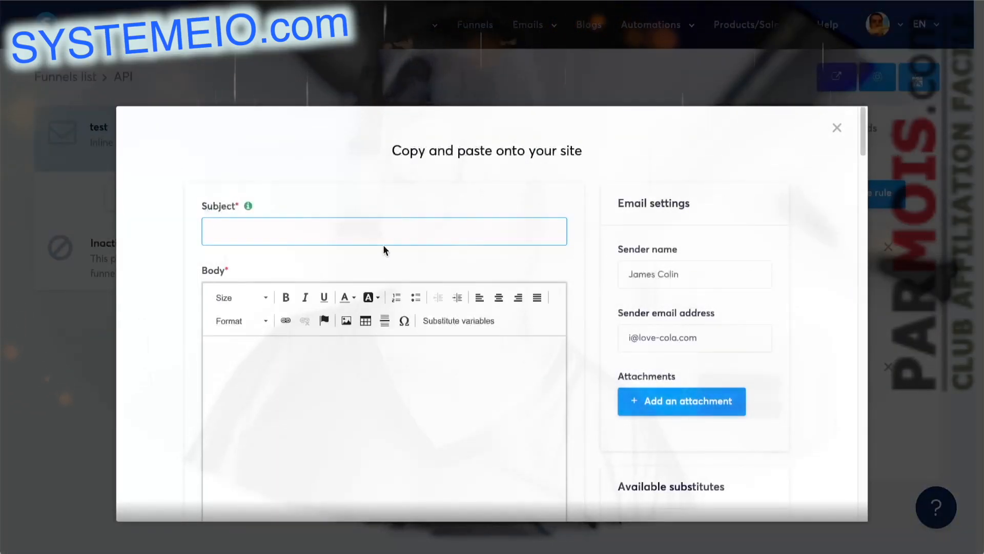
Step: Fill in the new email with the subject "hello here is your ebook" and the body "This is your ebook"
type("hello here is your ebook")
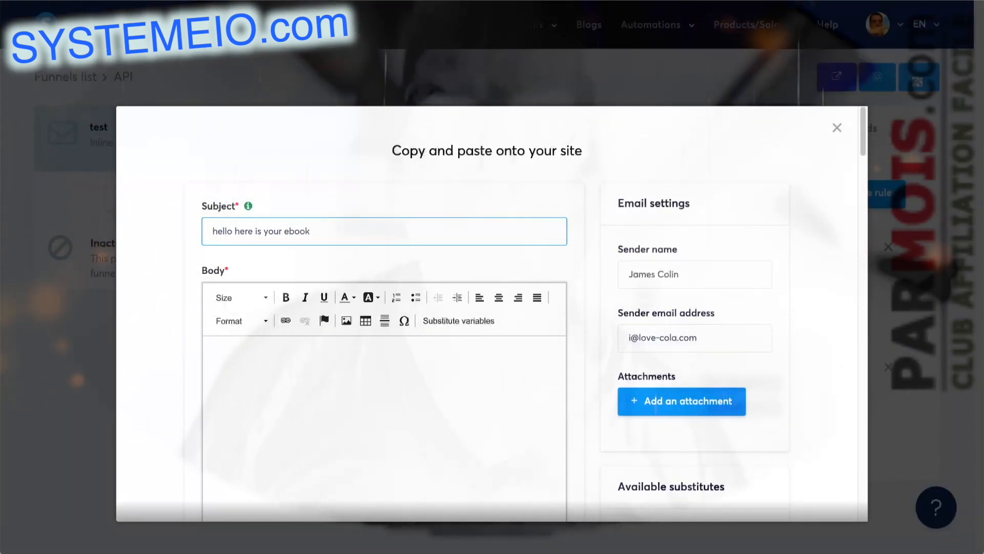
type("This i")
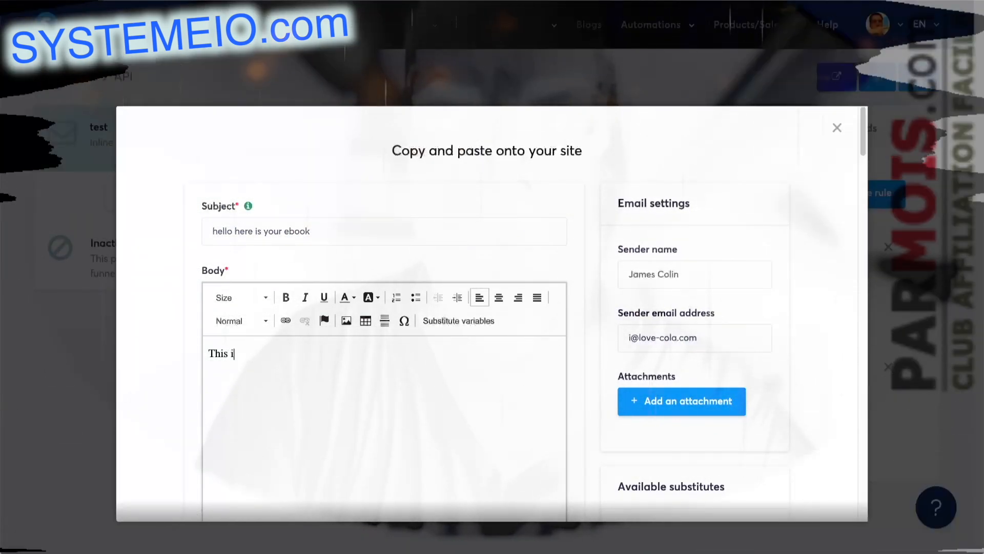
type("s your ebook")
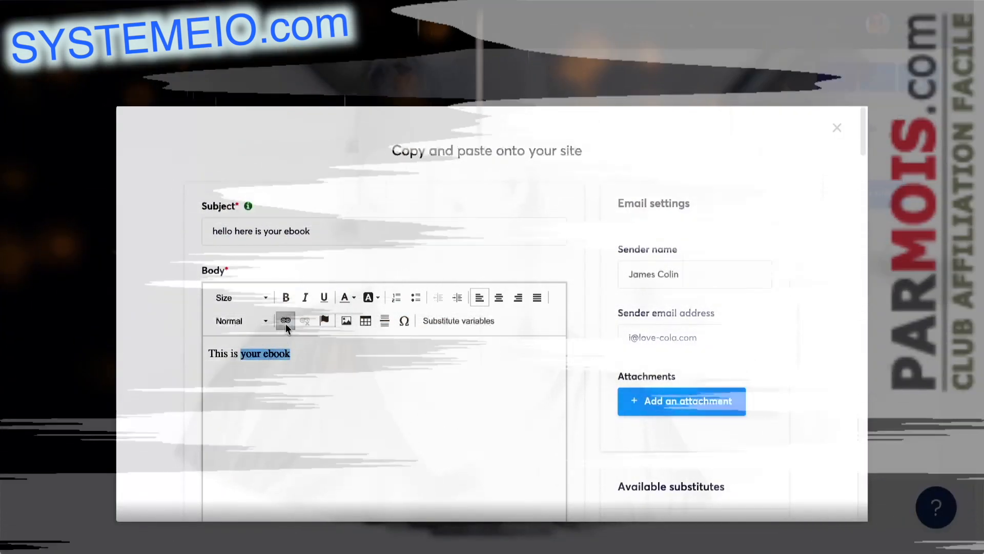
left_click(285, 321)
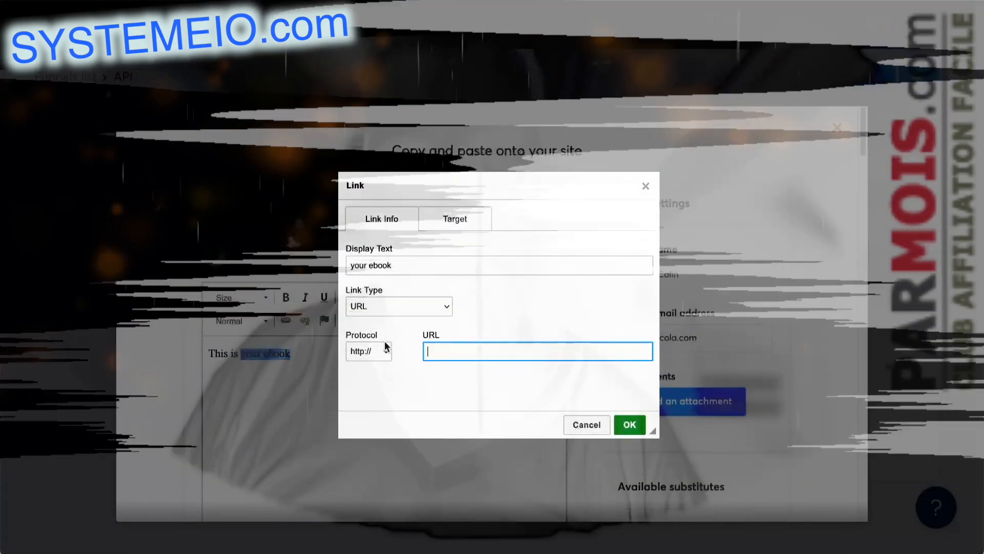
left_click(387, 347)
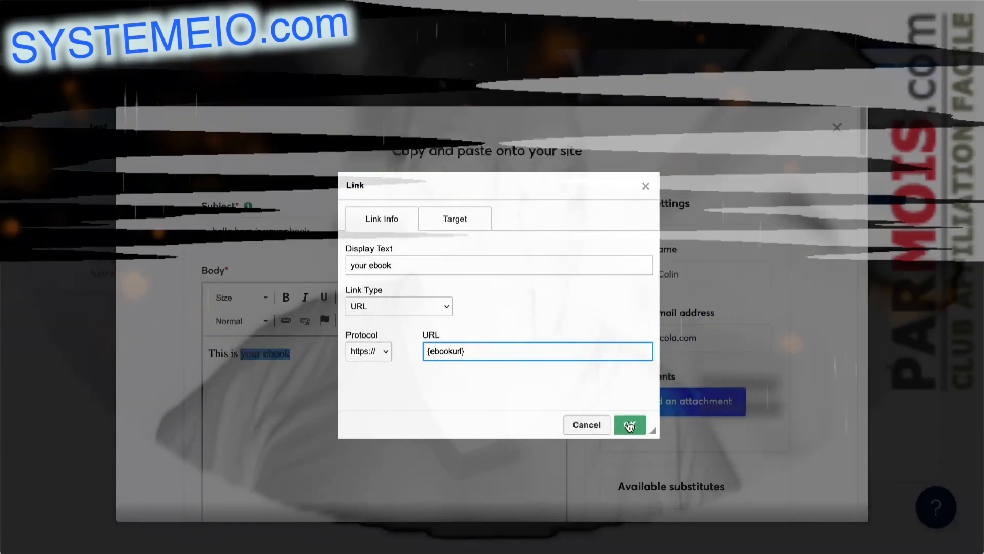
left_click(630, 426)
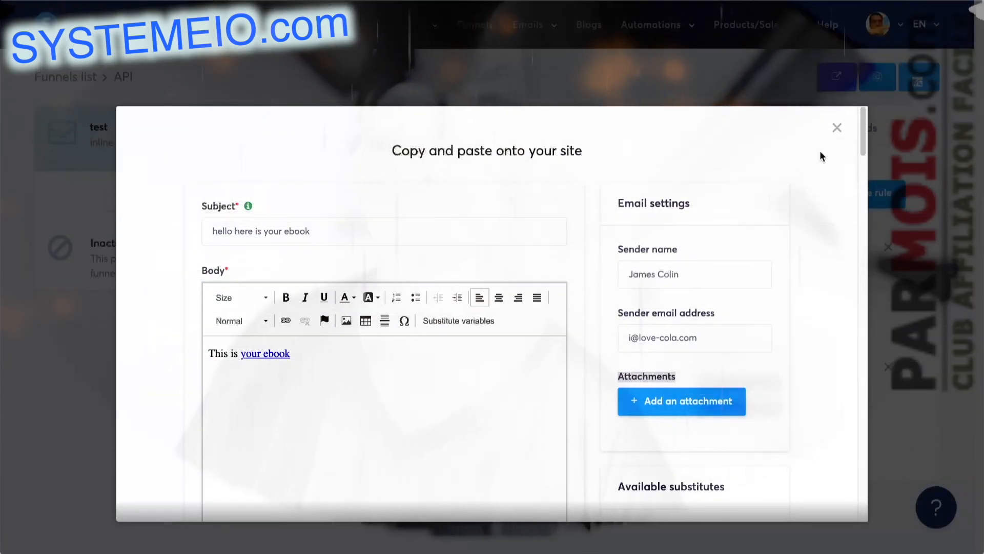
left_click(837, 127)
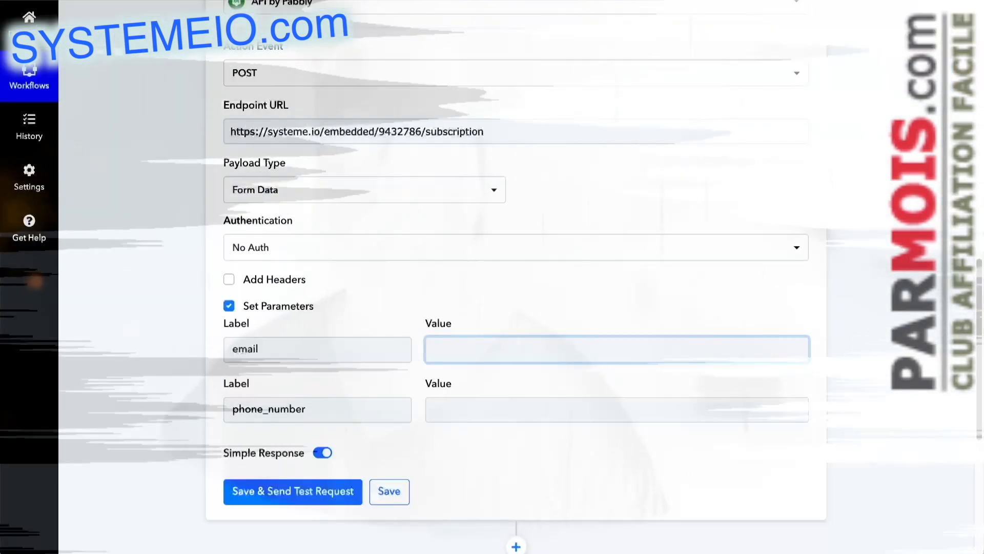
Step: Return to the Pabbly Connect workflow and review the POST action's settings and parameters
scroll(159, 153, "up", 3)
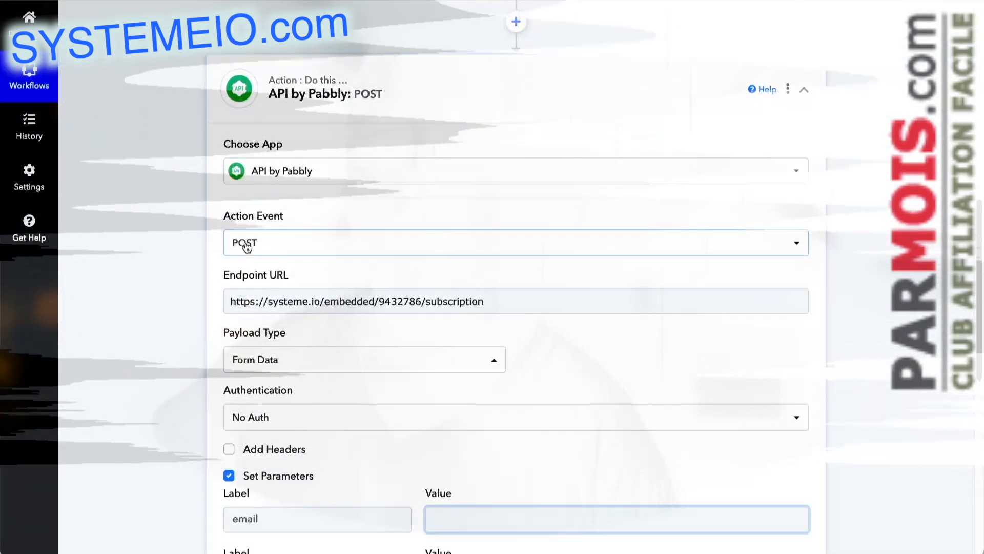
scroll(205, 251, "down", 3)
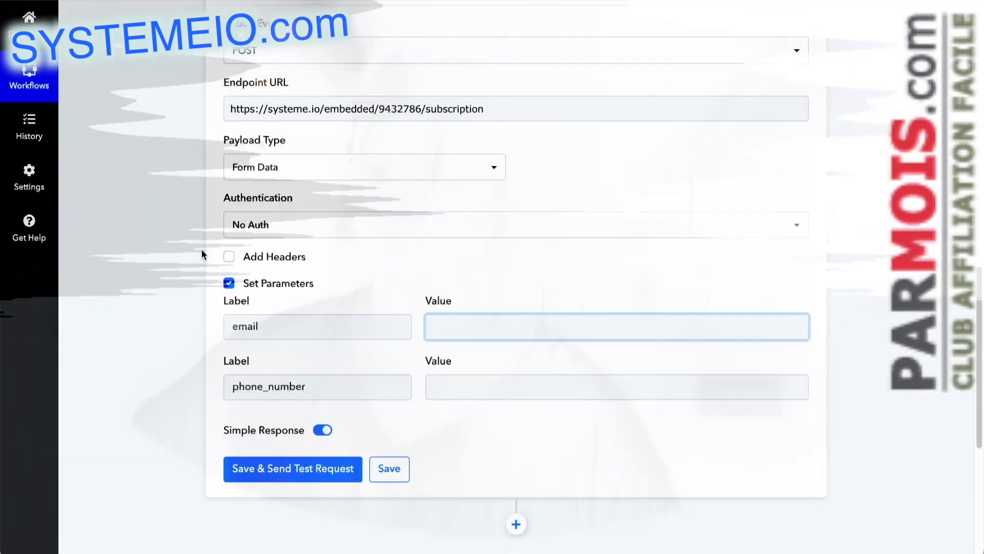